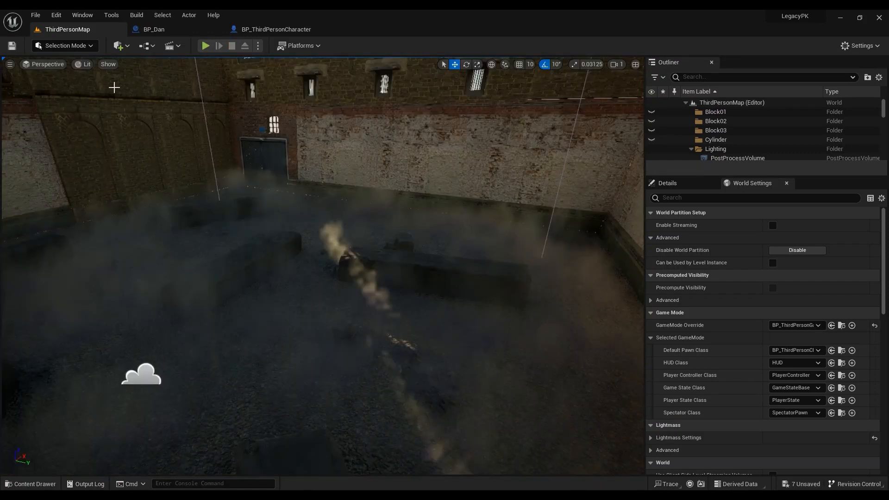
Step: Stop the running play session, open Quixel Bridge and show the Dan character's details under My MetaHumans
key(Escape)
click(84, 15)
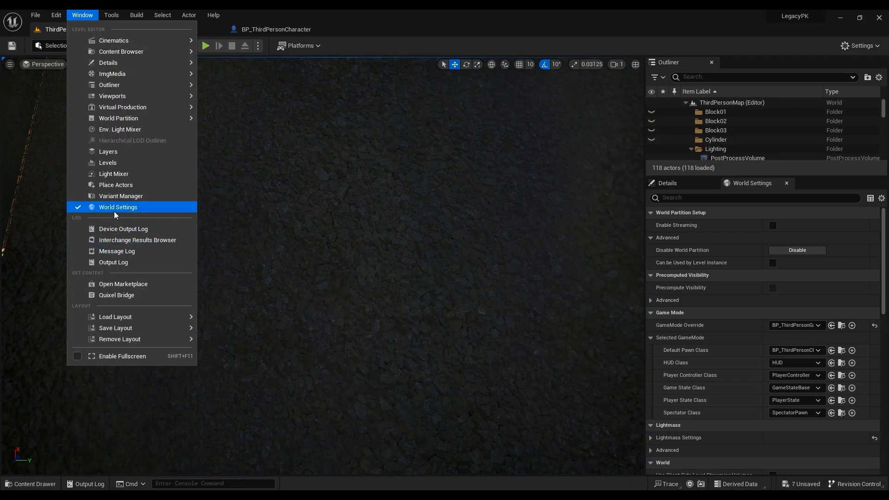
mouse_move(140, 53)
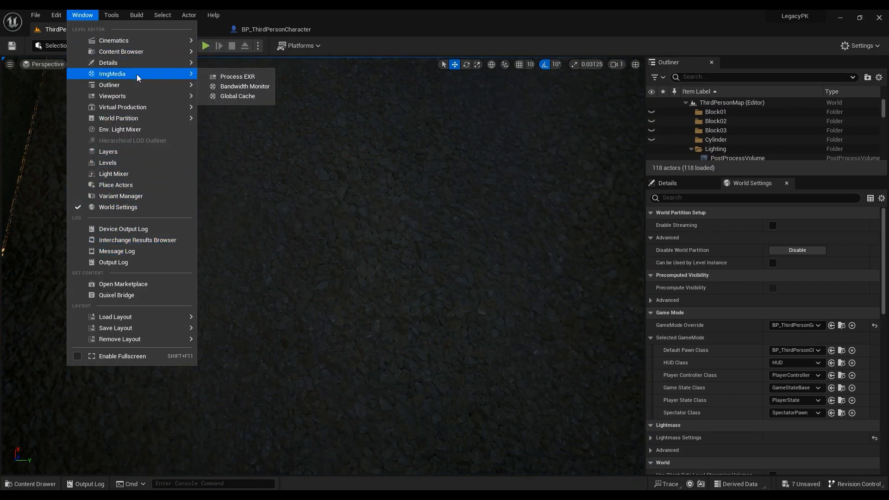
click(119, 296)
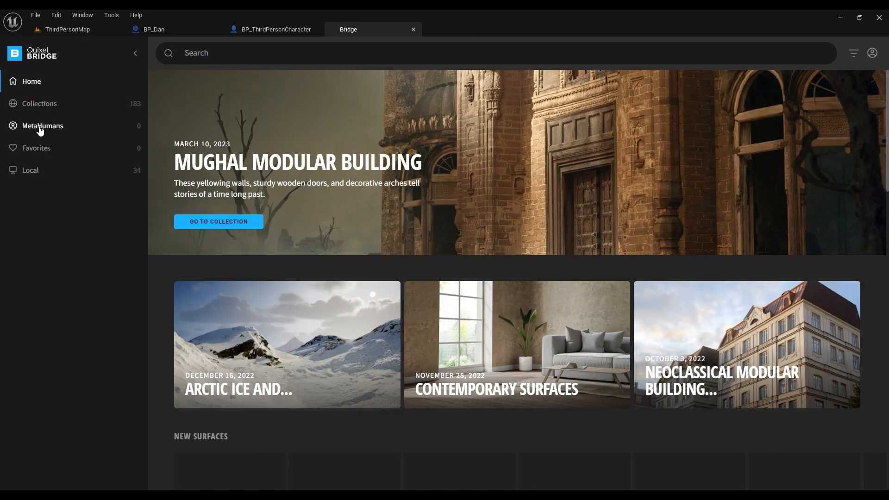
click(41, 130)
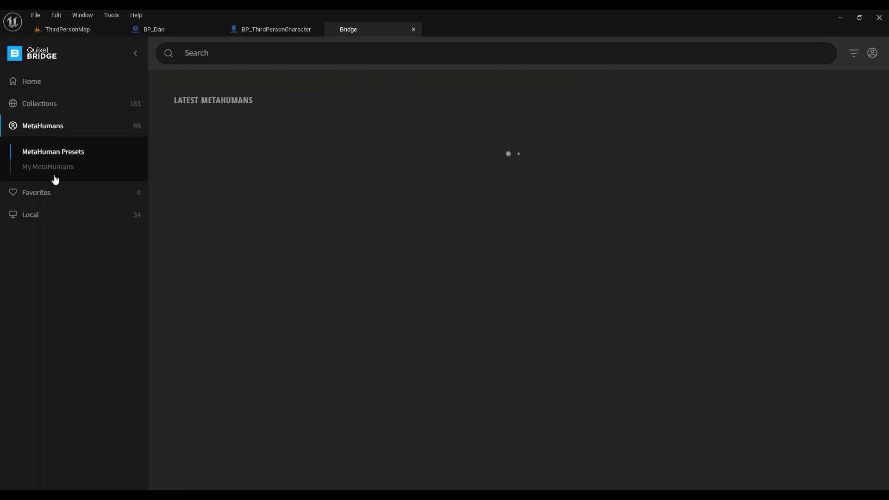
click(50, 166)
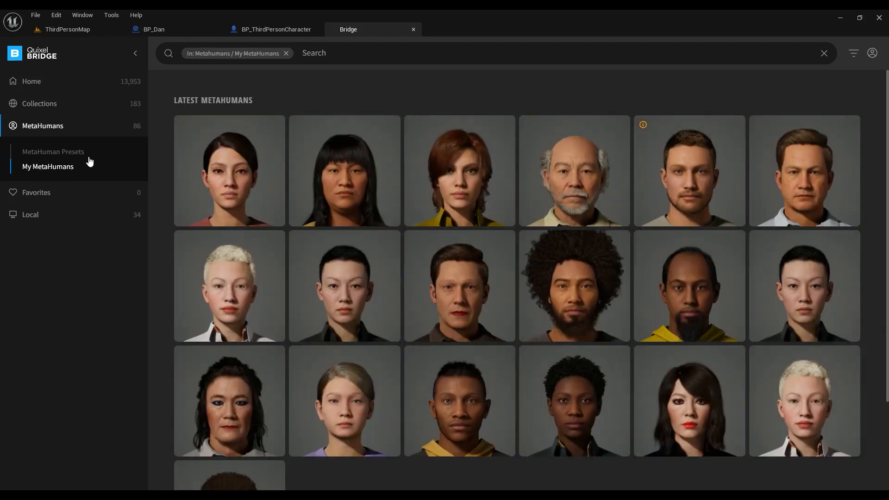
click(670, 150)
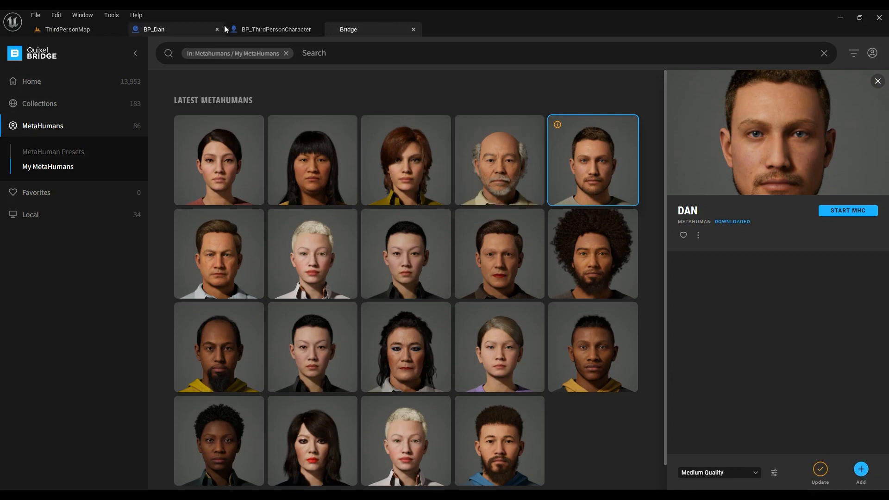
Step: Return to ThirdPersonMap and open the BP_Dan blueprint from the Content/MetaHumans/Dan folder
click(81, 31)
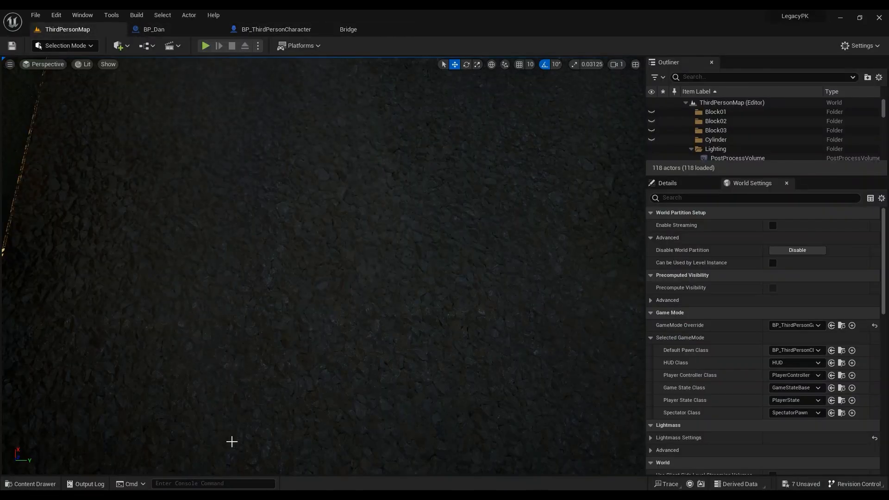
click(44, 488)
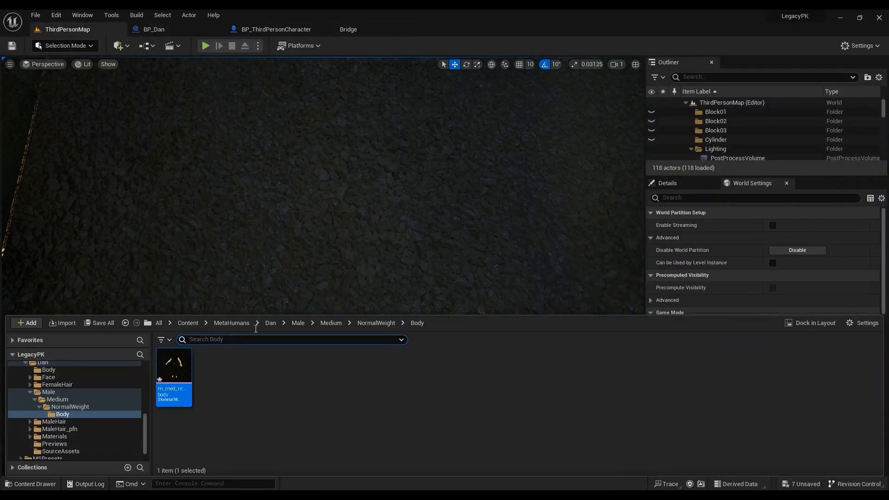
click(231, 324)
click(188, 323)
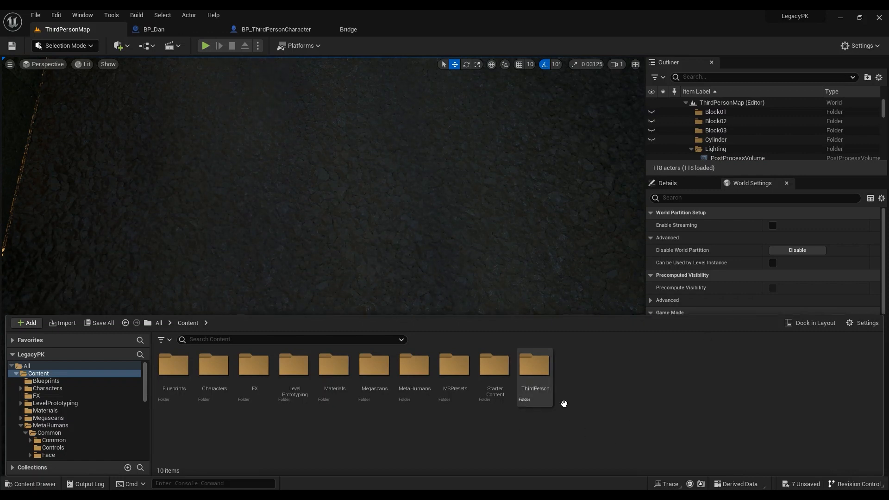
click(414, 368)
double_click(415, 369)
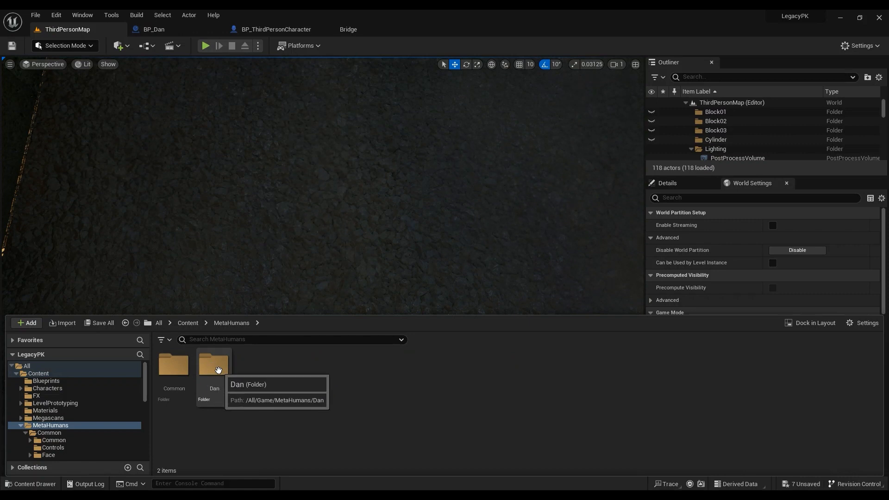
click(220, 373)
double_click(220, 373)
double_click(539, 364)
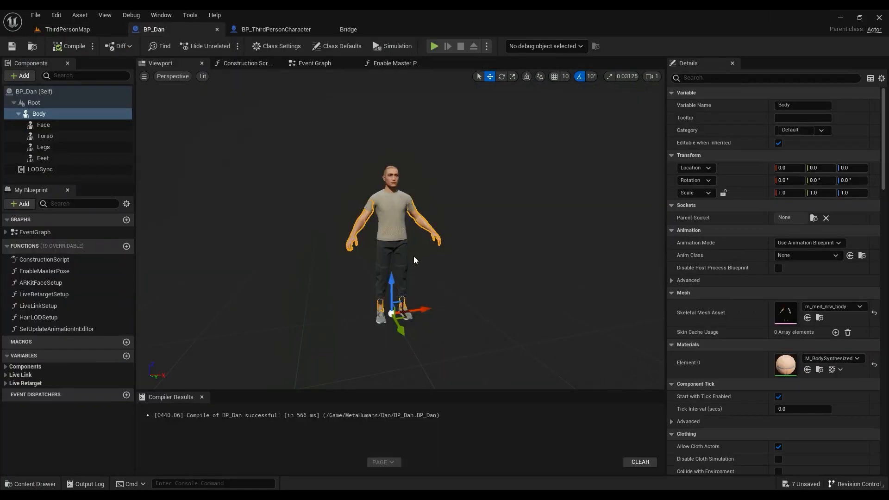
Step: Examine the assembled MetaHuman character up close in the BP_Dan viewport
right_drag(413, 257, 407, 285)
key(w)
key(a)
key(s)
key(d)
key(w)
key(e)
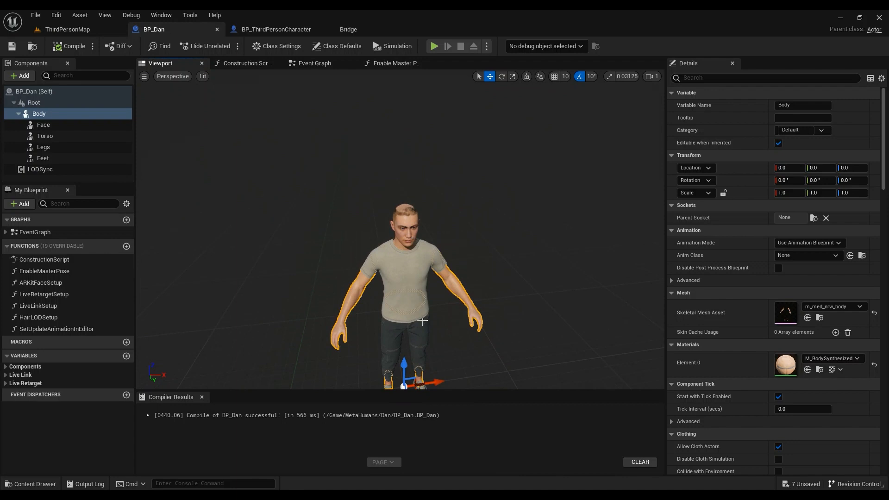
Step: Play-test ThirdPersonMap by moving the character forward briefly, and end the play session
click(82, 32)
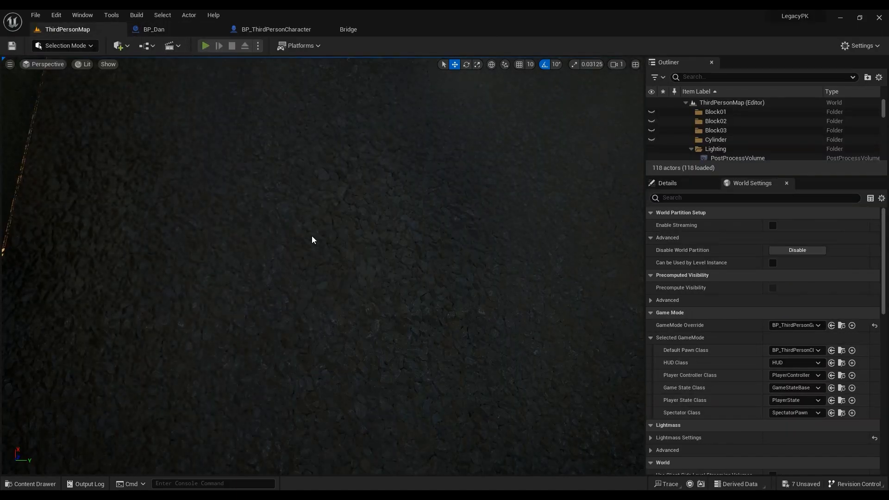
key(alt+p)
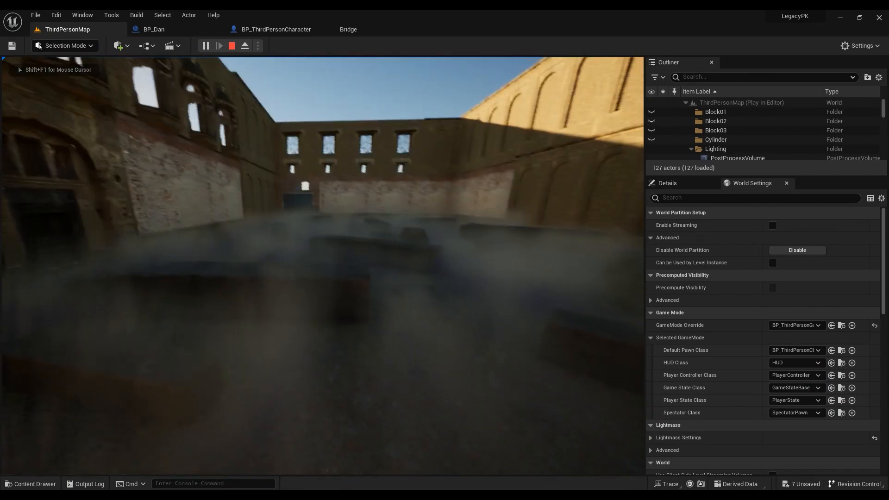
key(w)
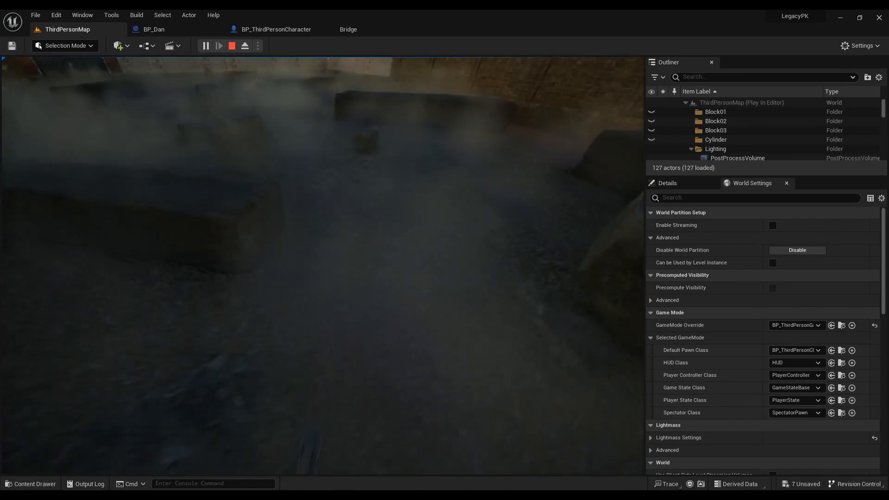
key(Escape)
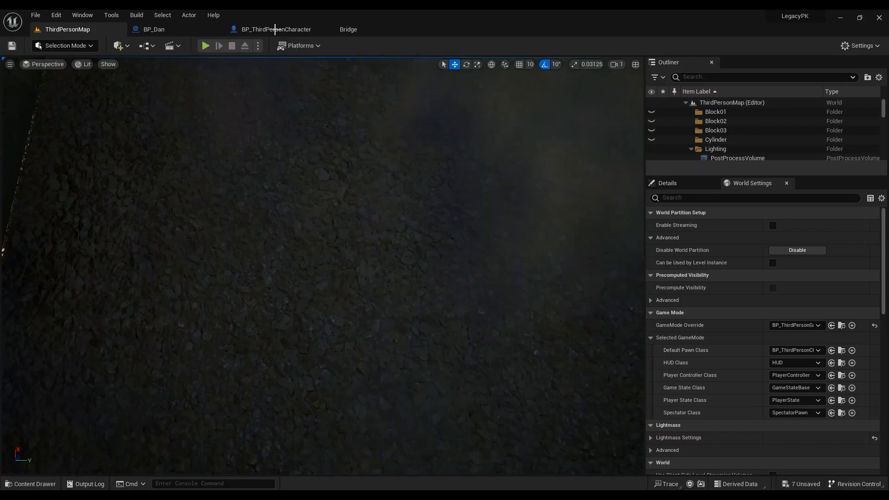
Step: Compare the character setup in BP_ThirdPersonCharacter with the component hierarchy of BP_Dan
click(290, 29)
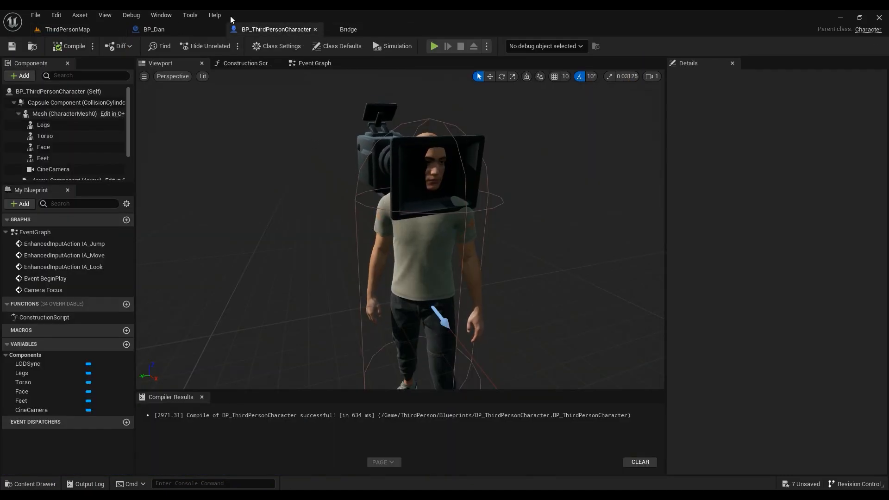
click(169, 30)
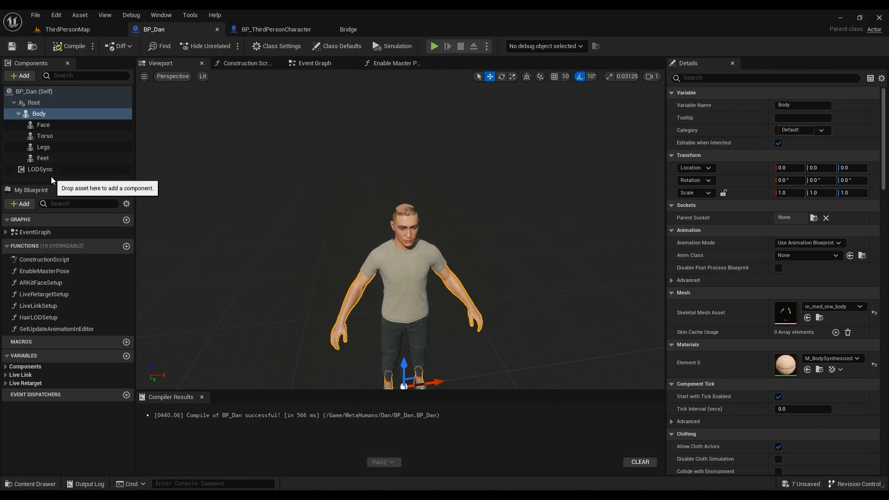
right_drag(367, 239, 364, 253)
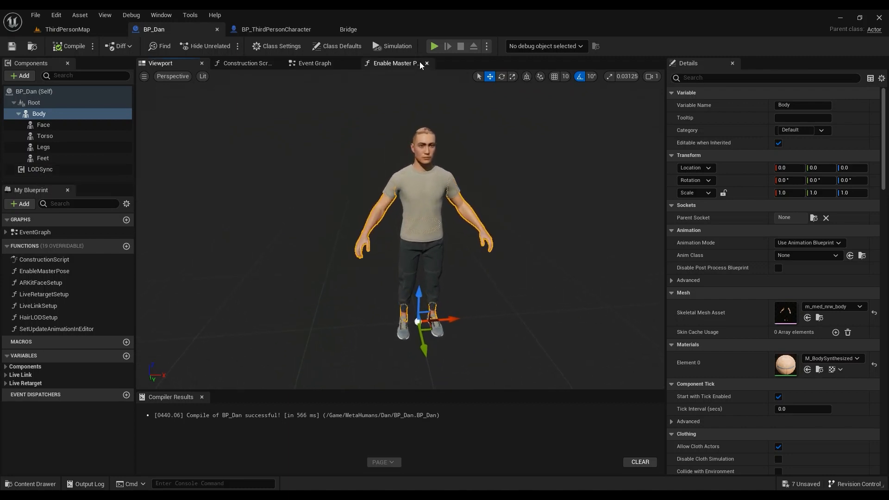
click(273, 31)
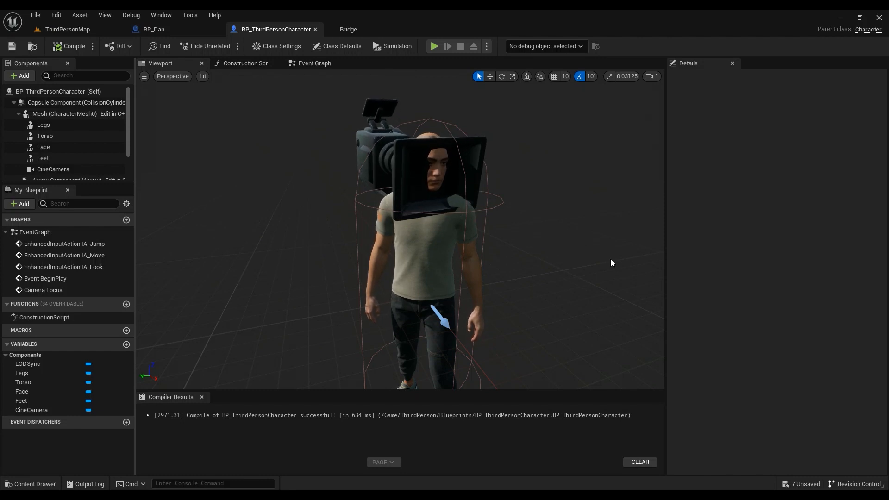
click(173, 29)
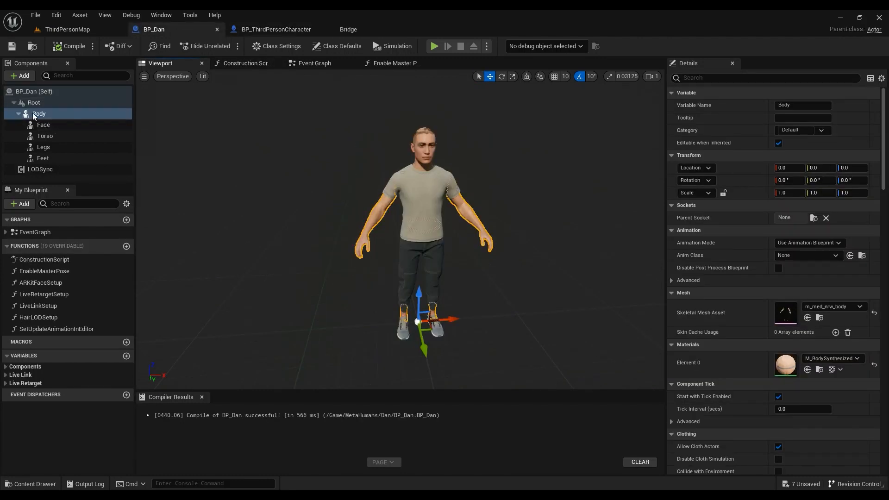
Step: Try to assign the SK_Mannequin skeleton to the Body component's m_med_nrw_body skeletal mesh
click(35, 104)
click(42, 114)
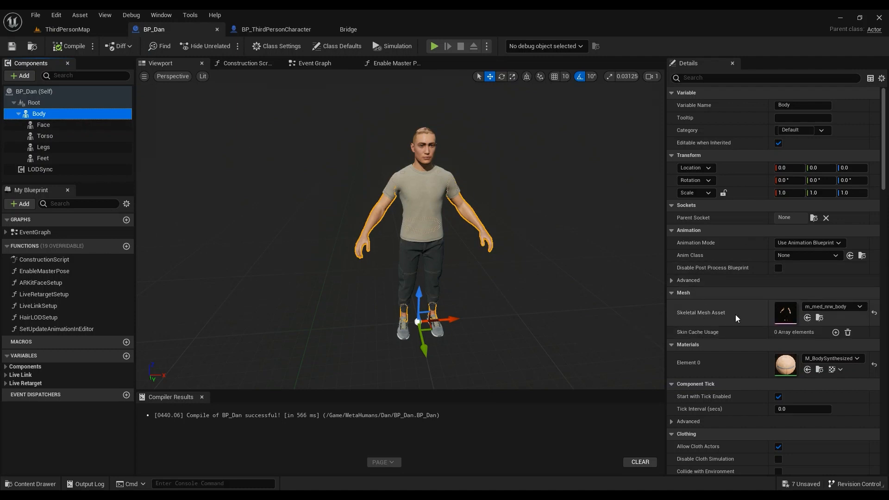
click(819, 318)
right_click(171, 375)
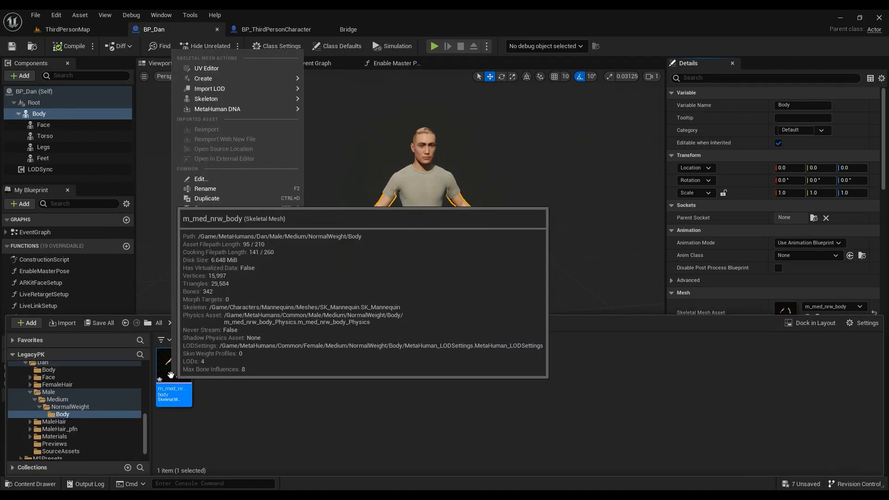
mouse_move(207, 99)
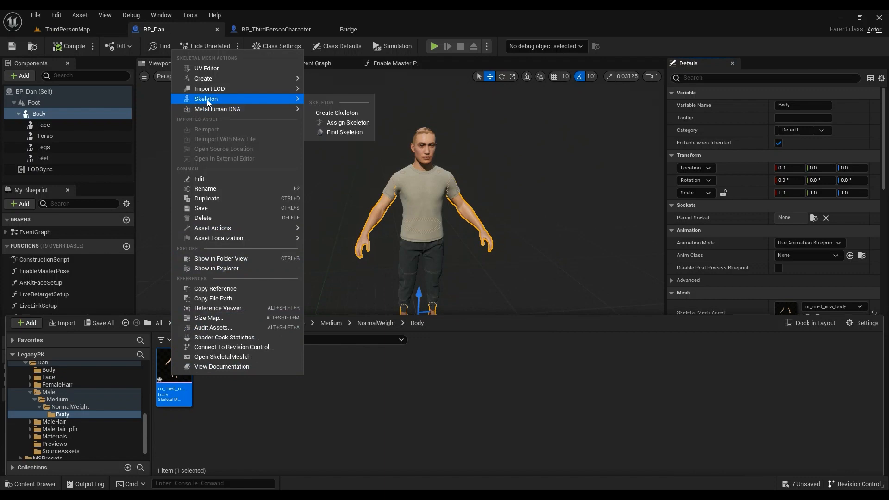
click(352, 121)
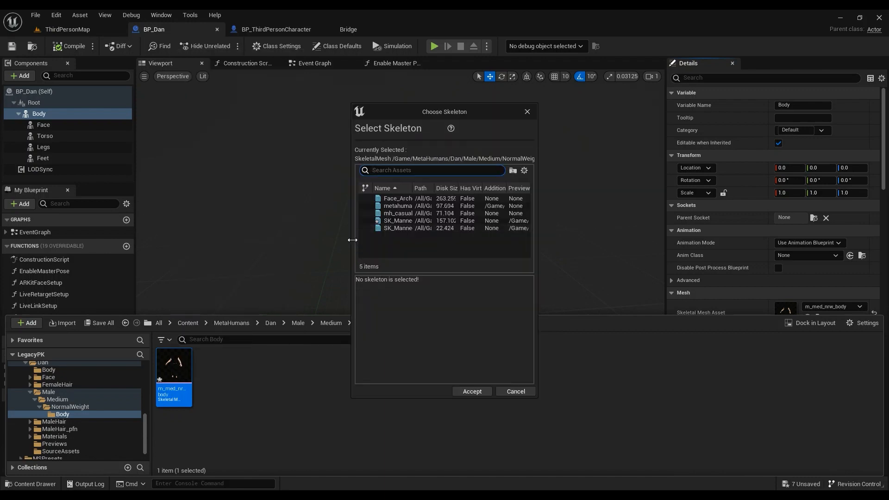
drag(355, 242, 230, 246)
click(283, 221)
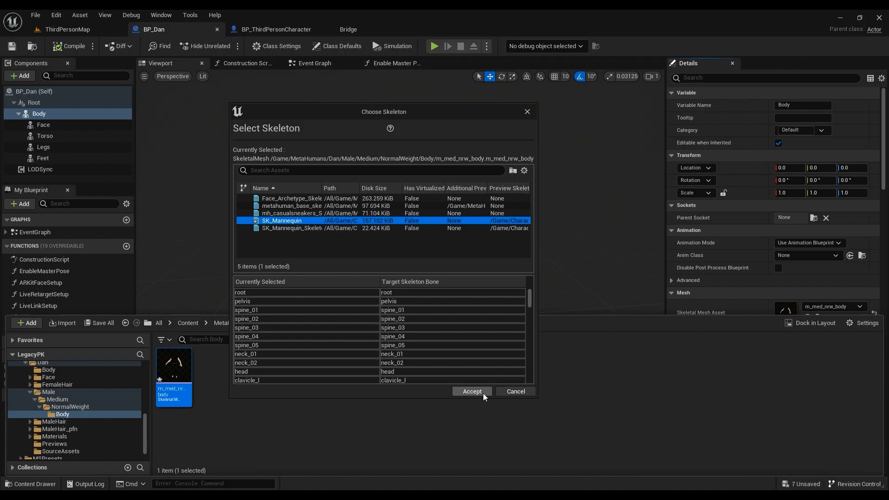
click(517, 393)
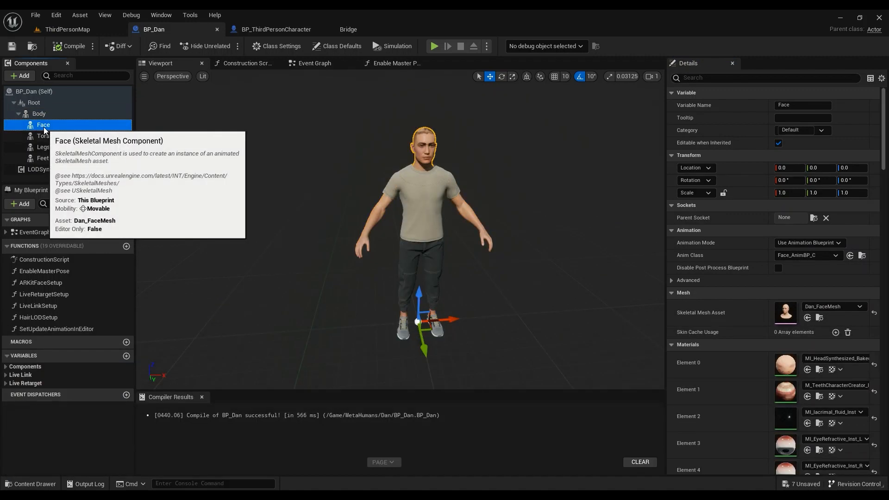
Step: Locate the Face component's Dan_FaceMesh asset in the project content and show its skeleton assignment options
click(46, 124)
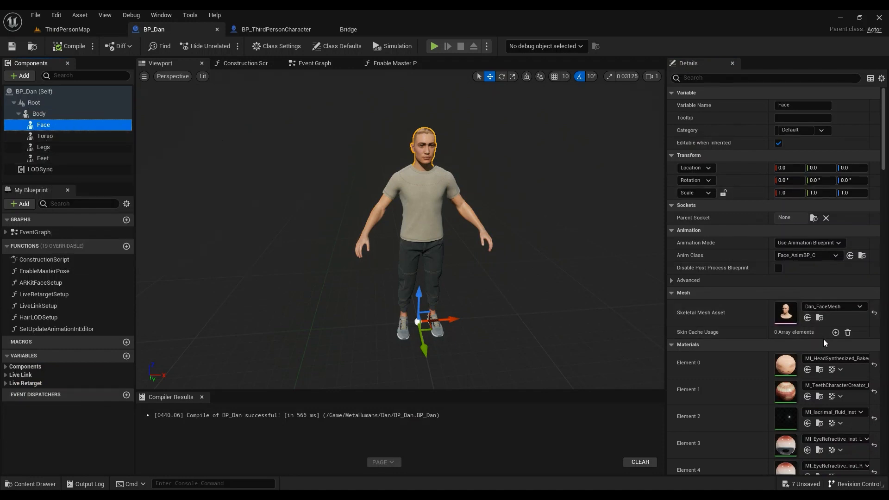
click(819, 317)
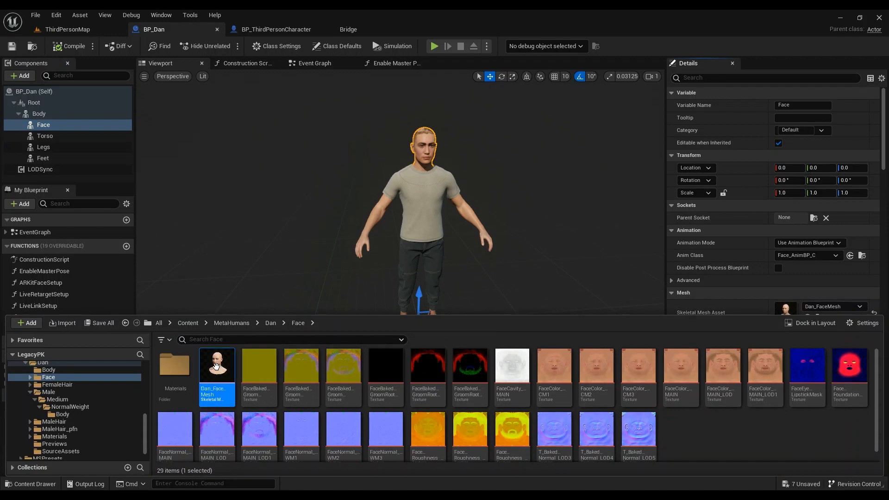
right_click(216, 373)
mouse_move(277, 91)
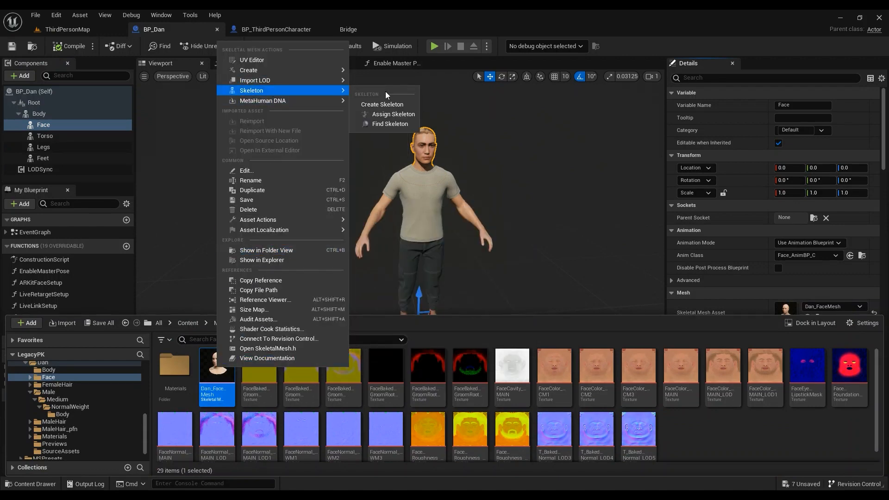
Step: Locate the Torso component's crewneck mesh asset, show its skeleton assignment options, and select the Legs component
click(46, 136)
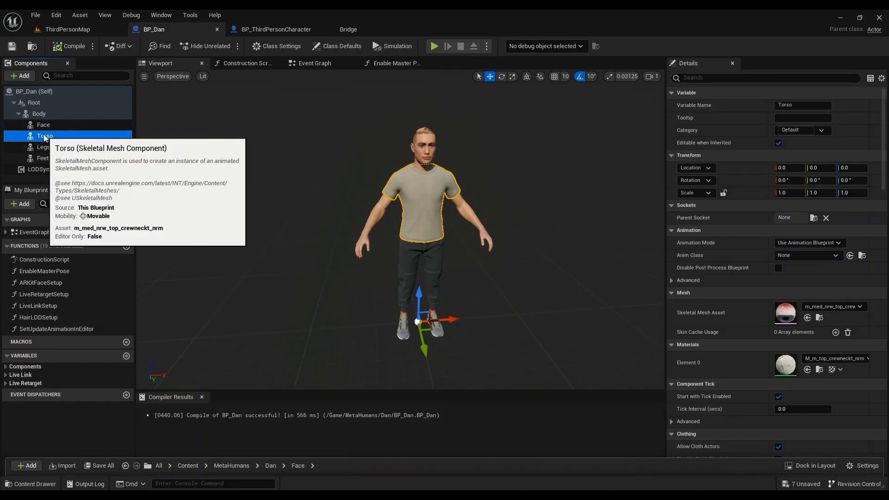
click(819, 318)
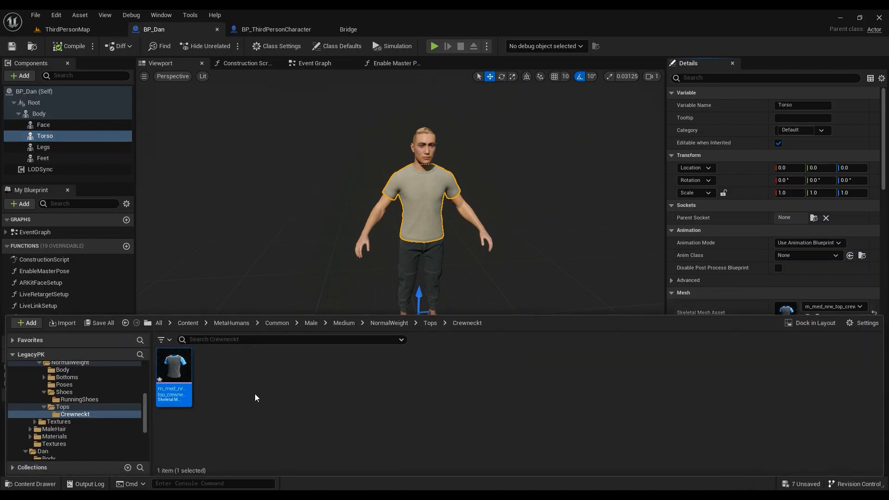
right_click(179, 375)
mouse_move(217, 92)
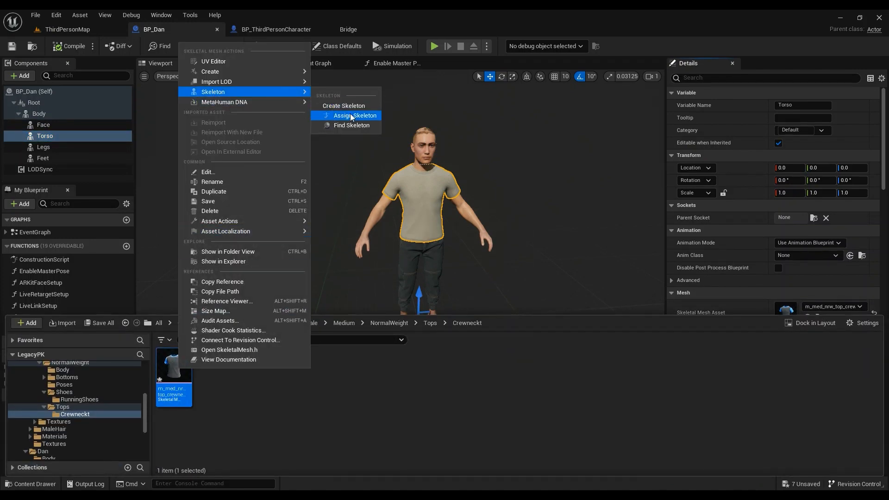
click(46, 147)
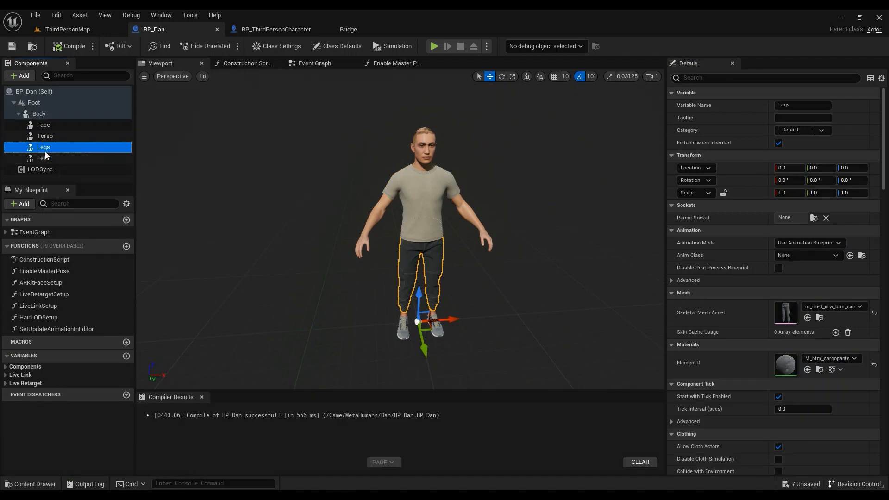
Step: Switch to BP_ThirdPersonCharacter and select its Mesh component to review its skeletal mesh settings
click(277, 29)
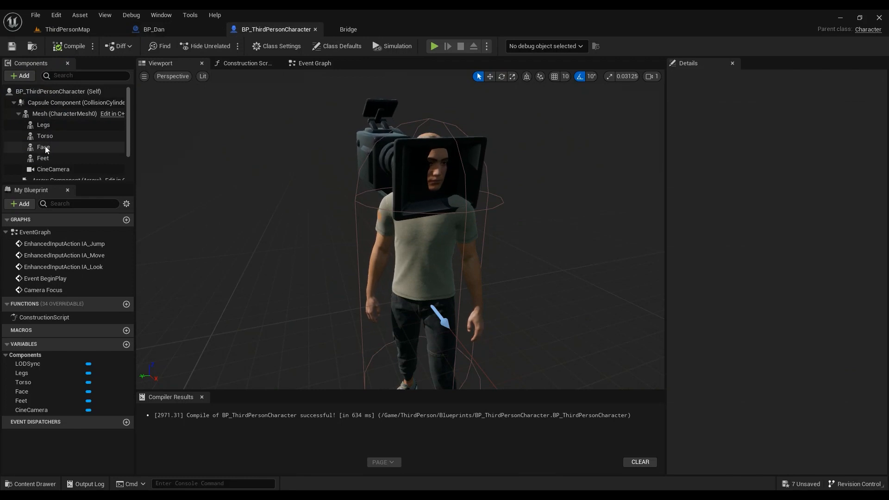
click(64, 114)
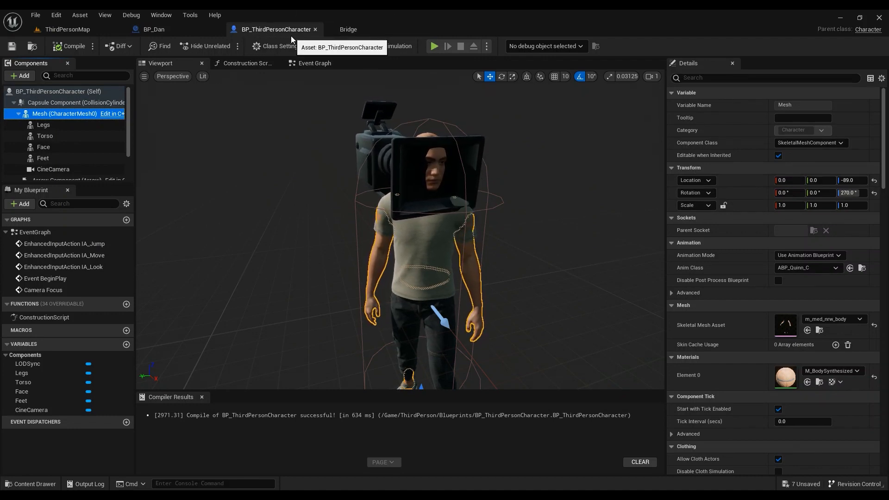
Step: Show the Third Person template among the feature packs that can be added to the project, and return to BP_ThirdPersonCharacter
click(83, 29)
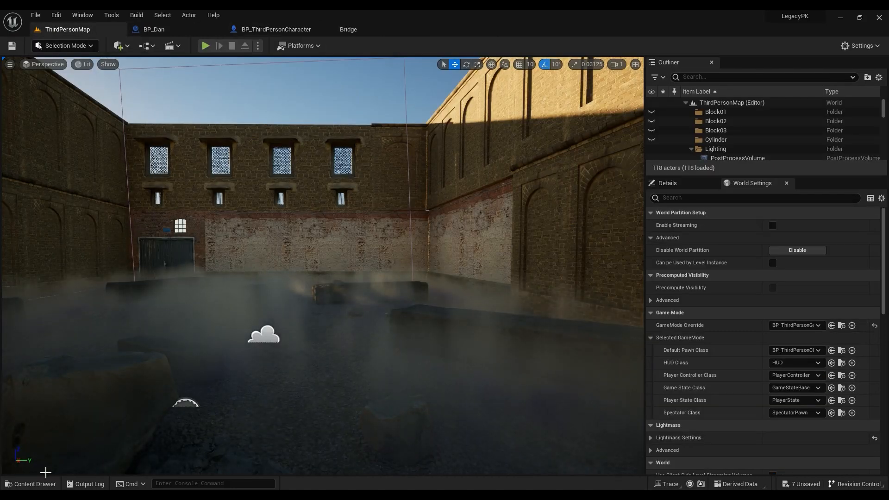
click(28, 484)
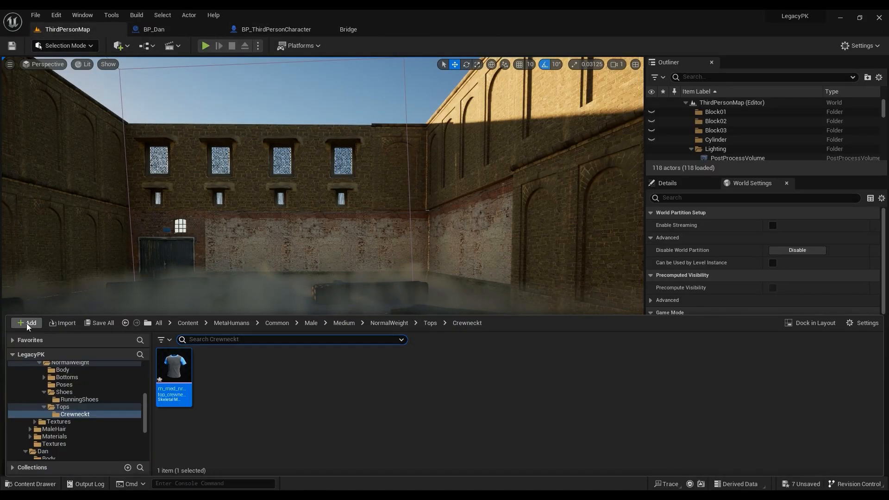
click(27, 324)
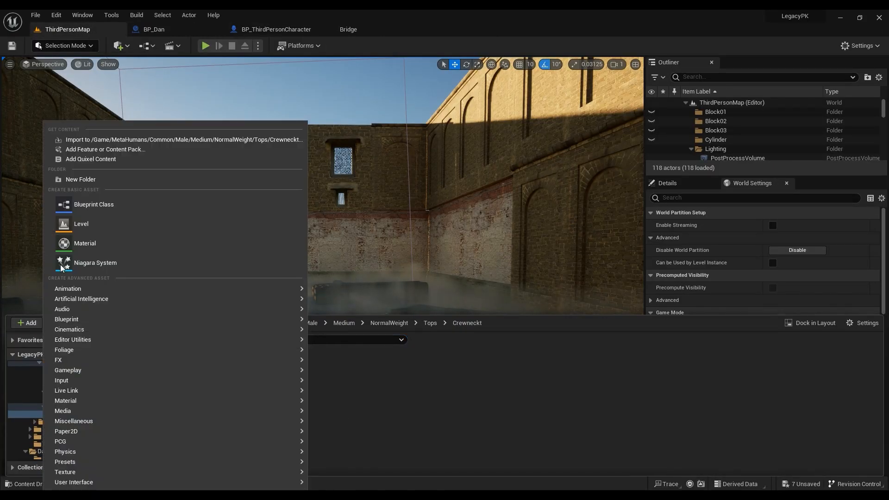
click(102, 149)
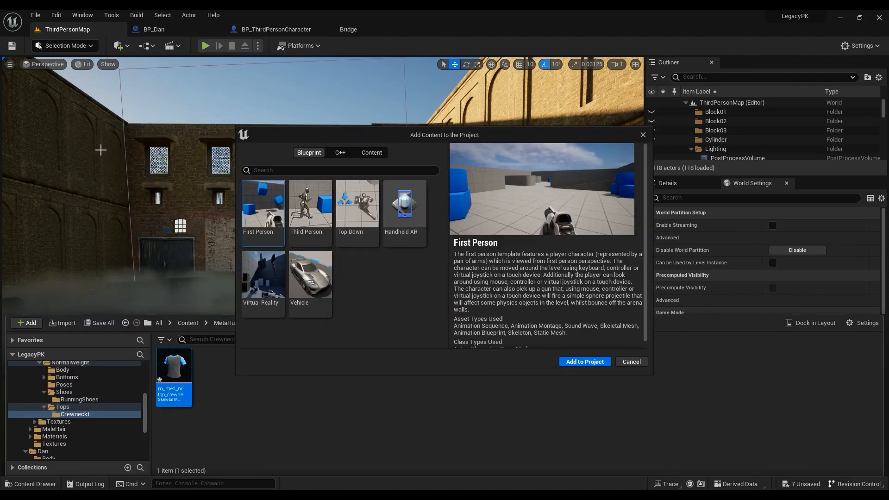
click(309, 226)
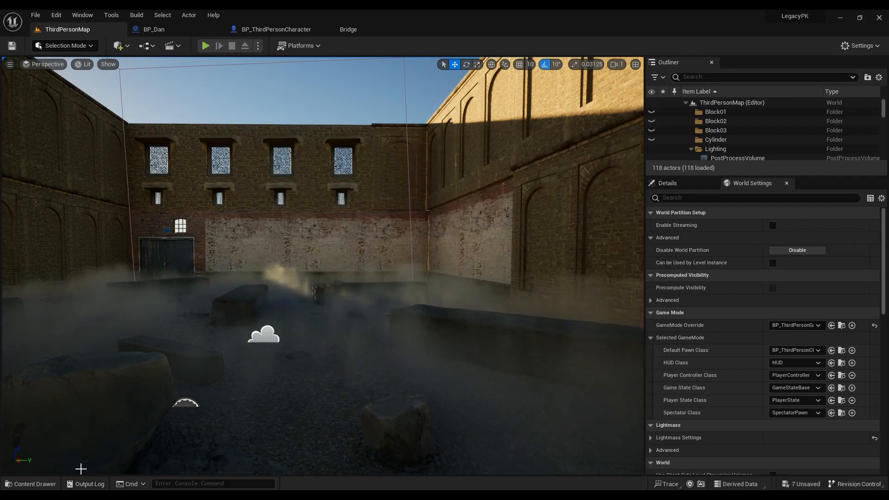
click(31, 484)
click(276, 29)
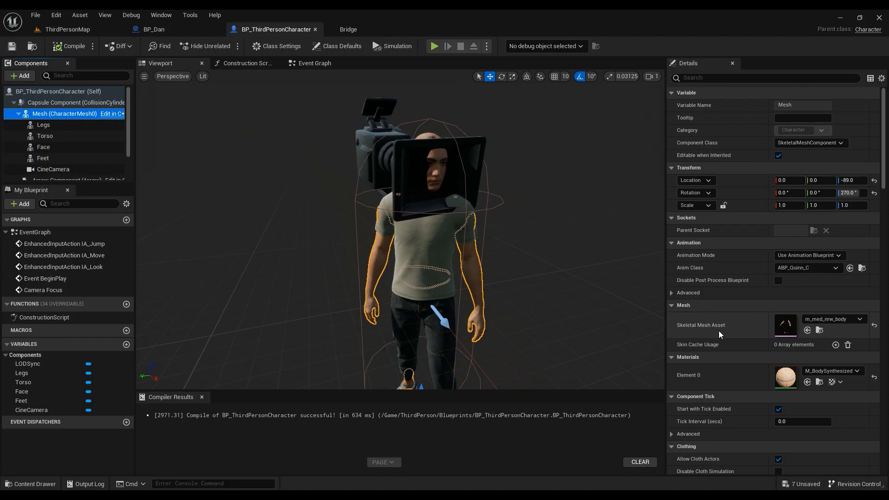
Step: Assign the m_med_nrw_body skeletal mesh used by BP_Dan's Body component to the Mesh component of BP_ThirdPersonCharacter
click(154, 30)
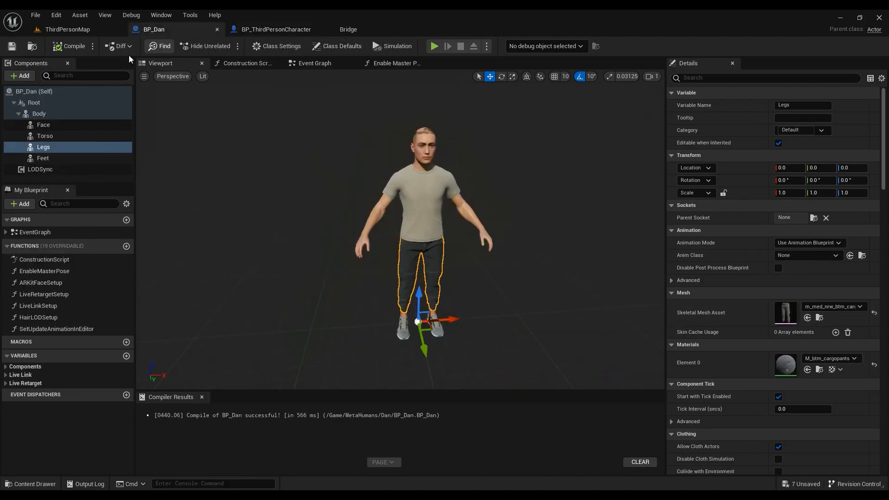
click(42, 116)
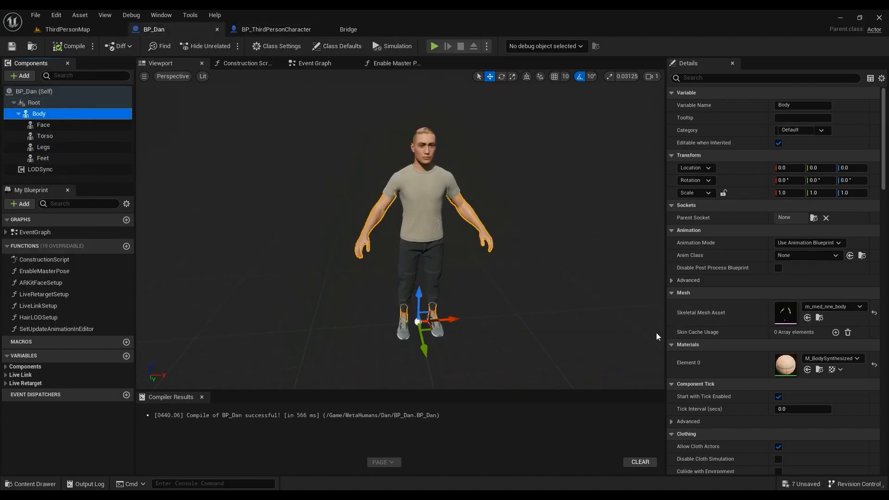
click(820, 318)
click(276, 29)
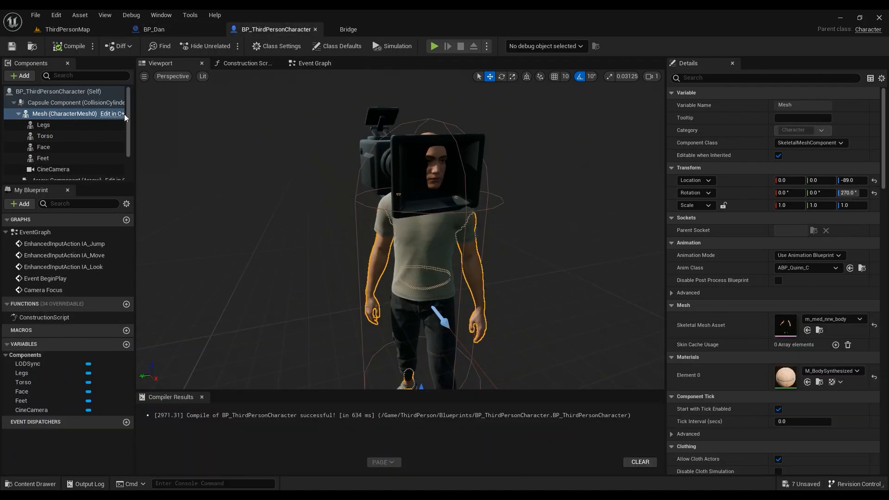
click(808, 331)
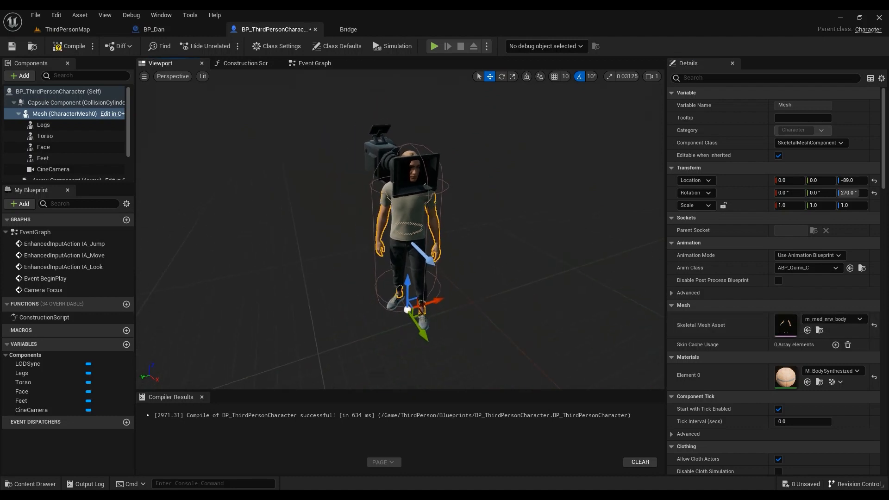
Step: Try deleting the Legs, Torso, Face and Feet components under Mesh, and undo the deletion
click(43, 124)
shift+click(49, 159)
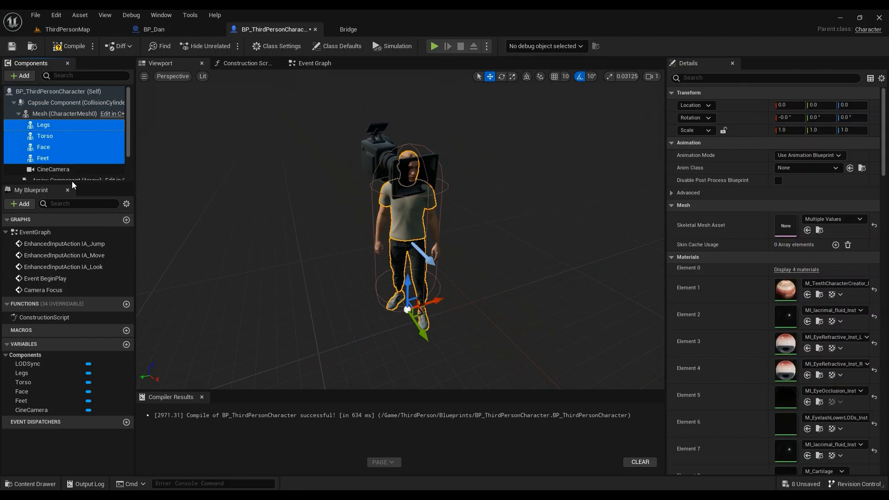
key(Delete)
right_drag(424, 246, 394, 260)
right_drag(454, 257, 454, 257)
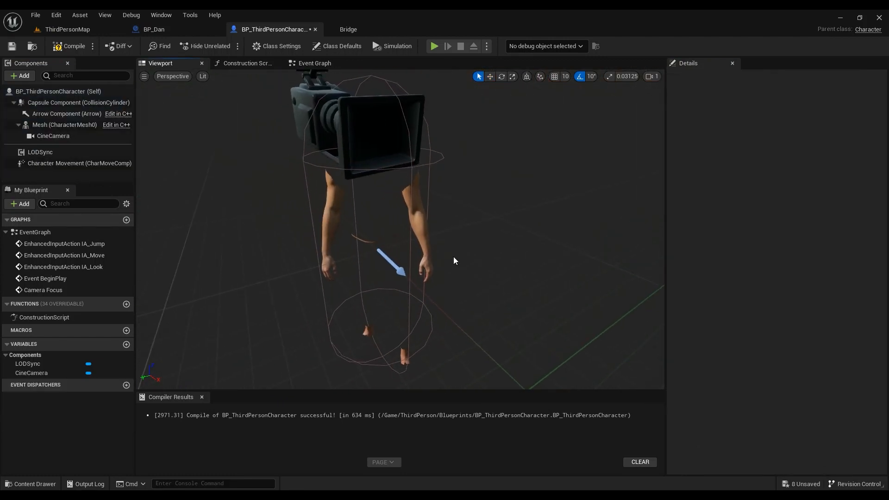
key(ctrl+z)
click(64, 113)
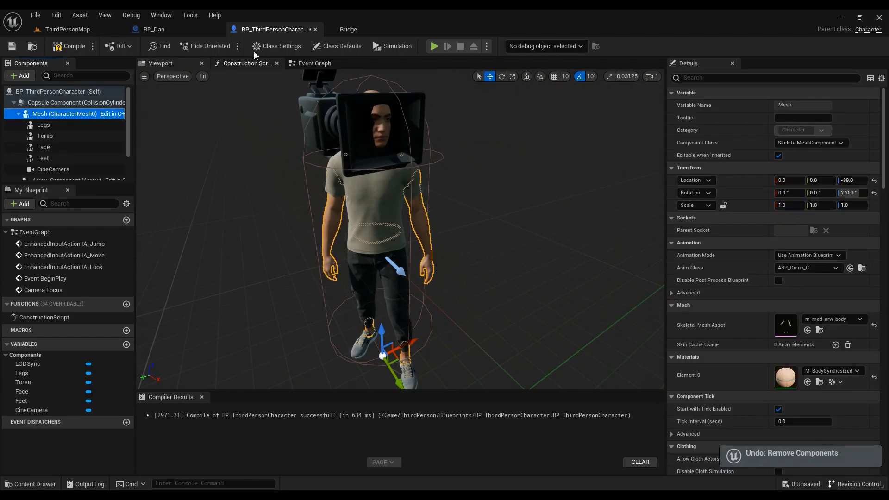
scroll(66, 150, down, 2)
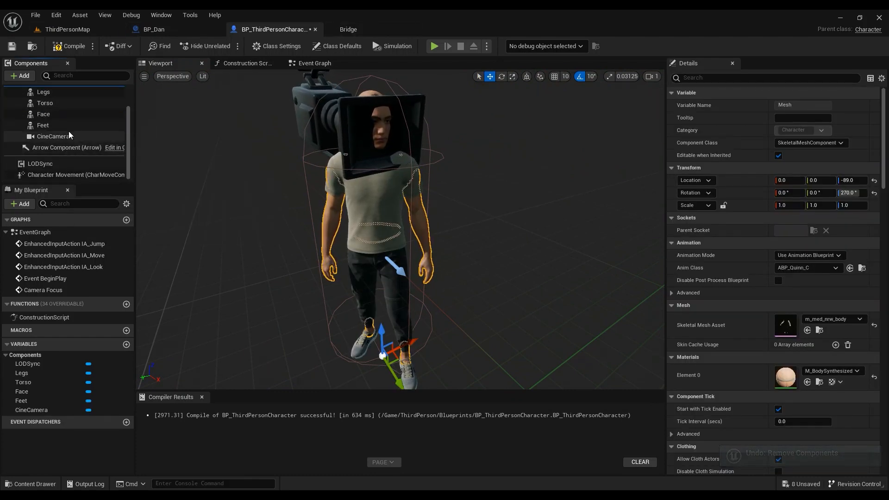
scroll(69, 132, up, 1)
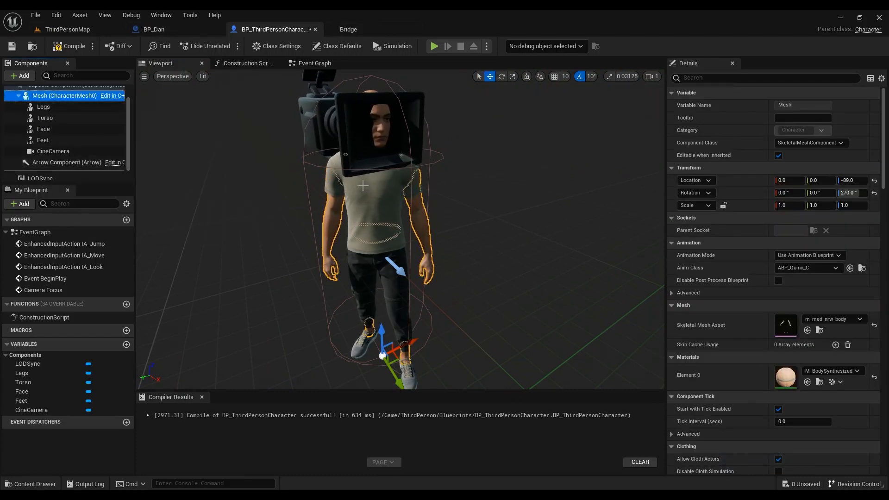
Step: Copy the Face, Torso, Legs and Feet components from BP_Dan
click(173, 27)
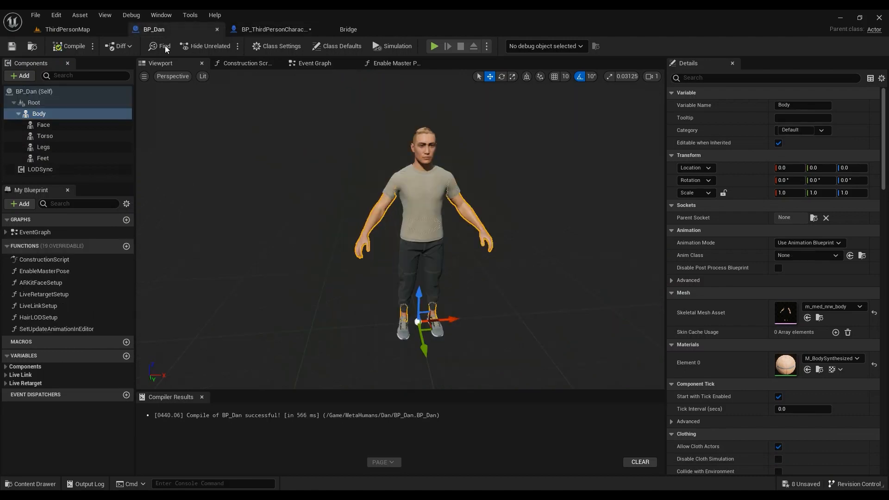
click(42, 126)
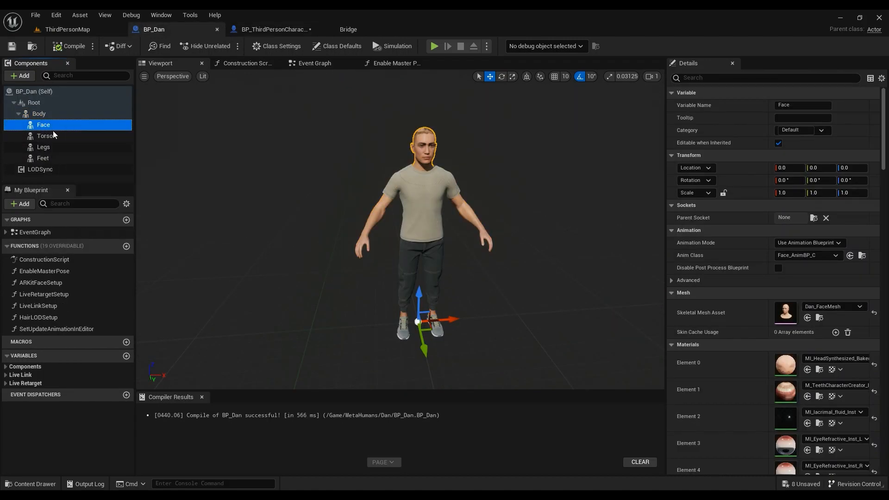
shift+click(43, 158)
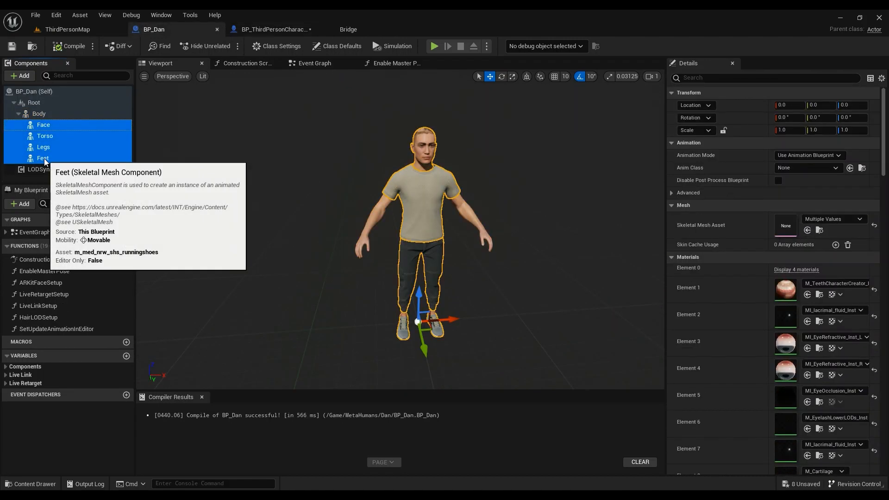
click(50, 124)
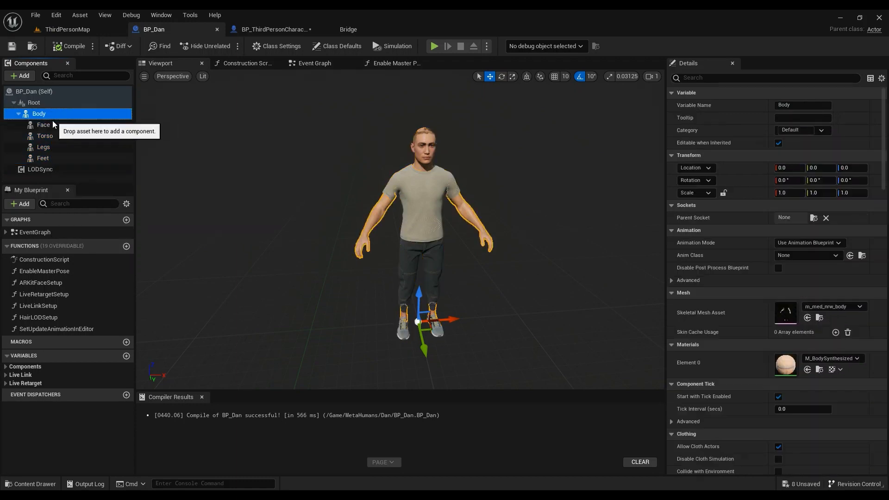
shift+click(58, 157)
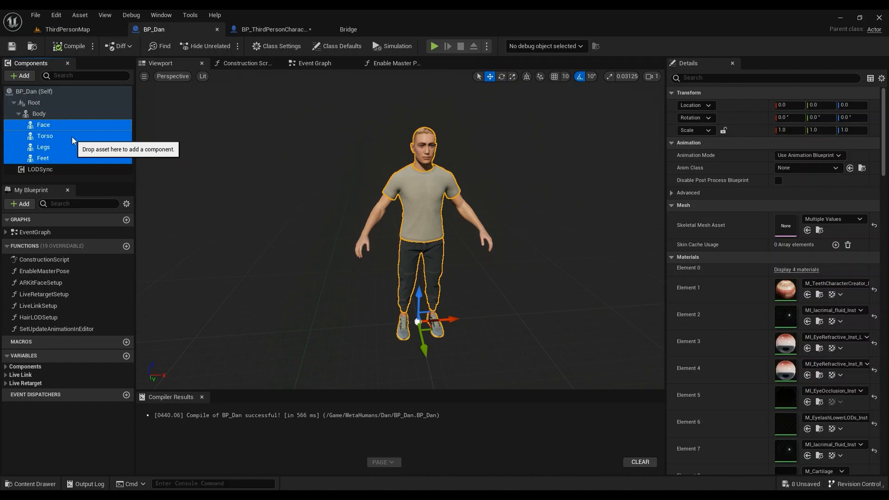
right_click(46, 137)
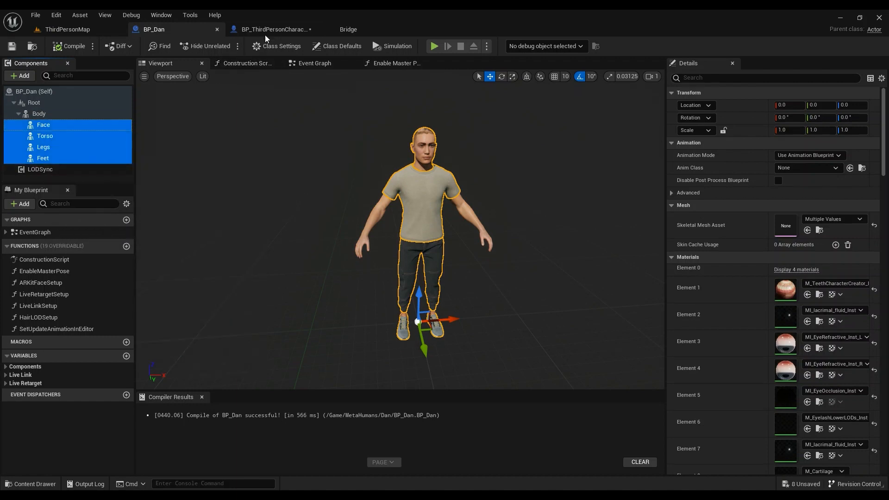
Step: Delete the existing Legs, Torso, Face and Feet components from BP_ThirdPersonCharacter
click(265, 33)
scroll(54, 127, up, 1)
click(50, 122)
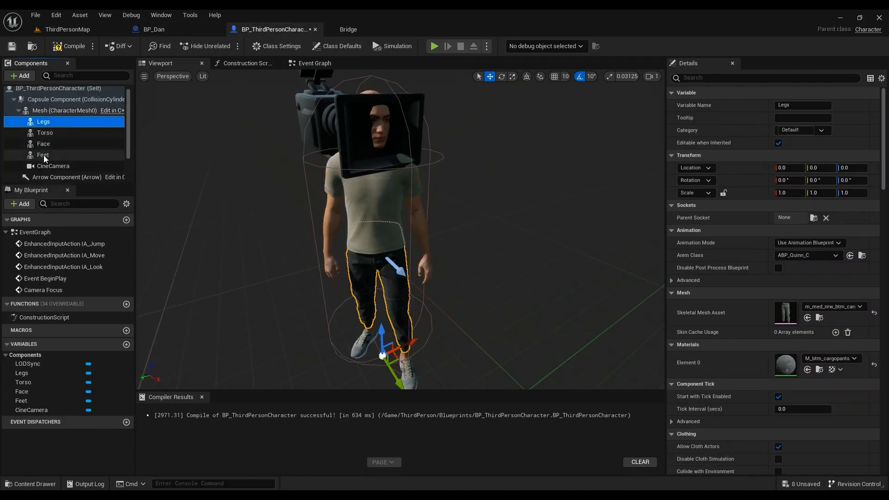
shift+click(45, 155)
key(Delete)
Step: Paste the copied Face, Torso, Legs and Feet components into BP_ThirdPersonCharacter and view them on the character
right_drag(280, 200, 368, 188)
key(ctrl+v)
key(s)
key(a)
key(w)
key(s)
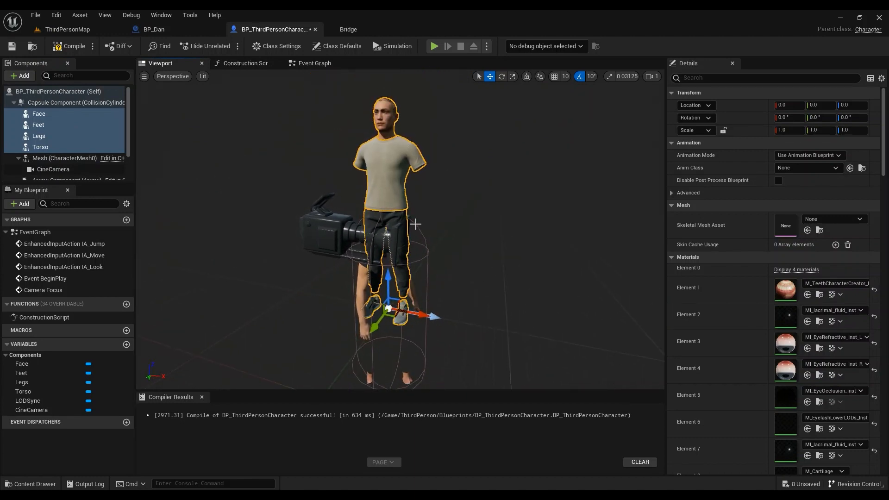
Step: Parent the pasted Face, Feet, Legs and Torso components to the Mesh component
click(42, 114)
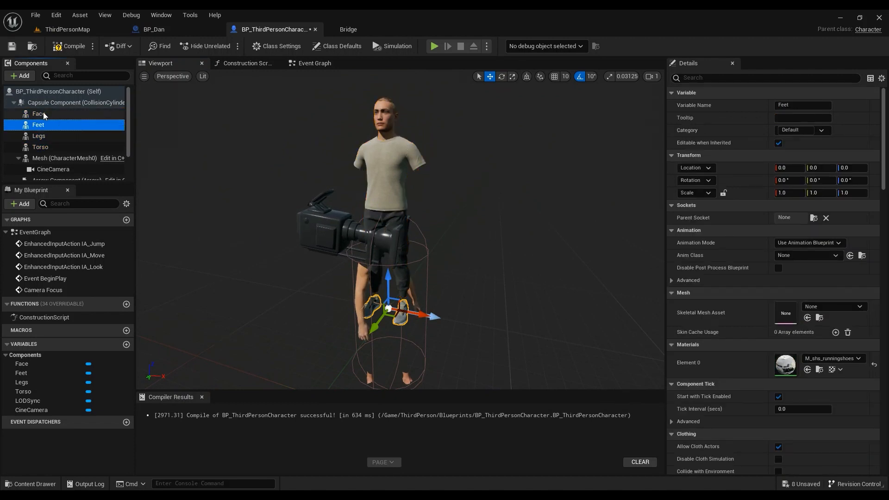
shift+click(41, 148)
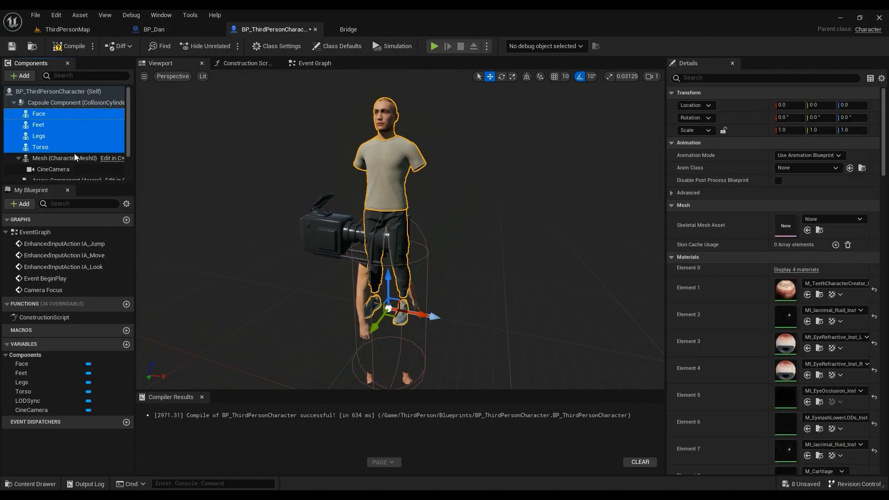
click(44, 117)
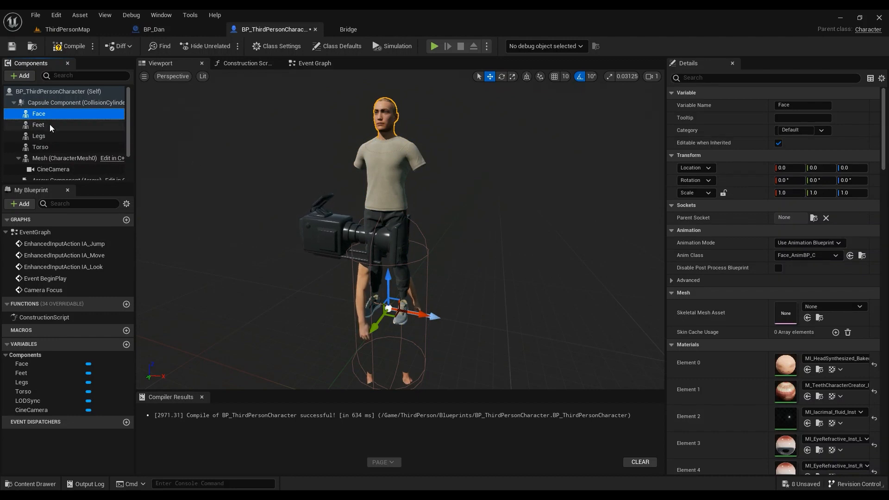
shift+click(45, 146)
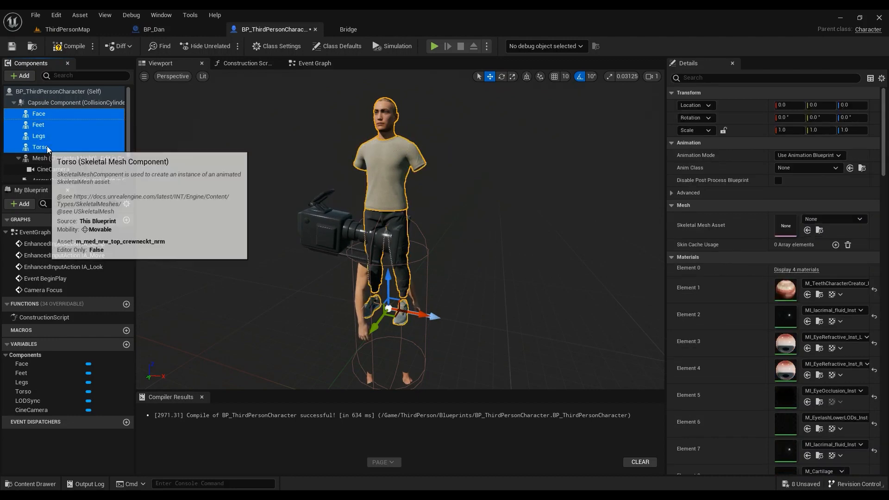
drag(42, 138, 46, 157)
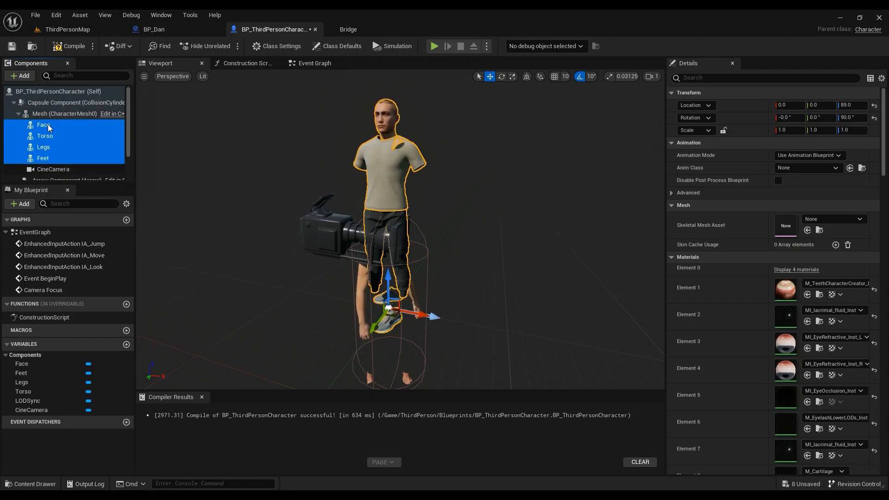
Step: Set the Z location to 0 and the Z rotation to 0° for the Face, Torso, Legs and Feet components
click(856, 106)
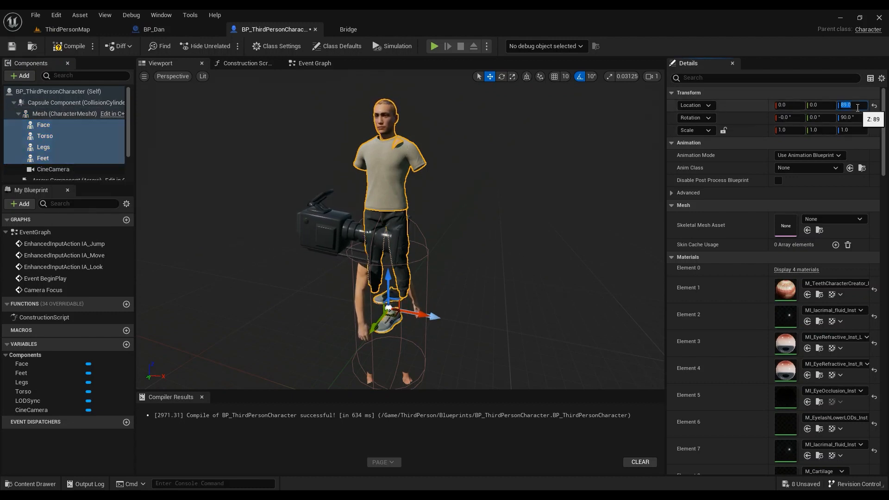
text(0)
key(Return)
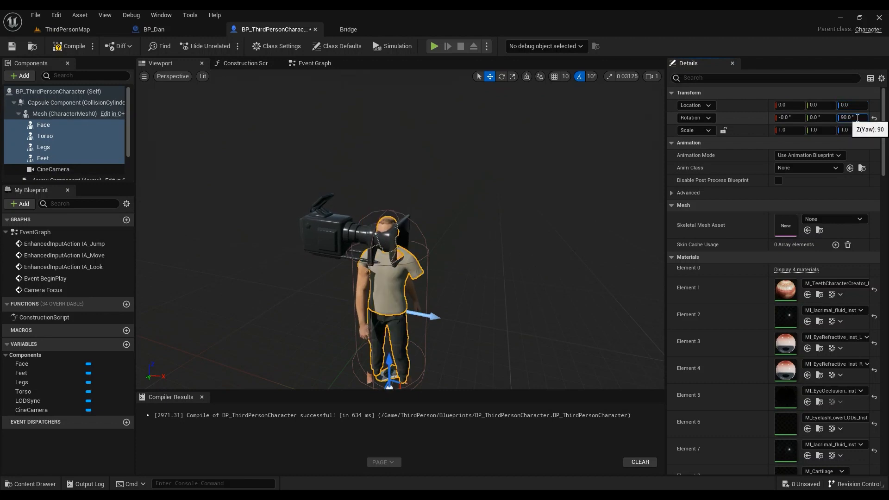
drag(855, 120, 840, 119)
text(0)
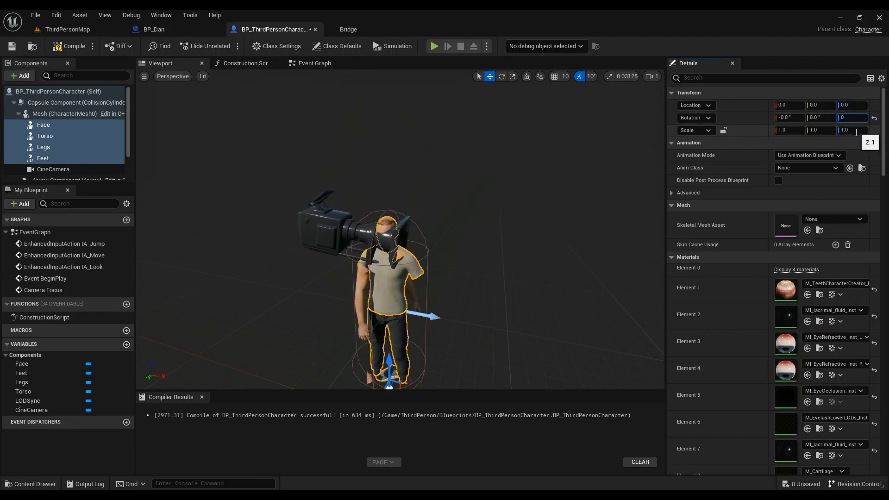
key(Return)
Step: Undo the last rotation change on the Face, Torso, Legs and Feet components
right_drag(510, 201, 517, 216)
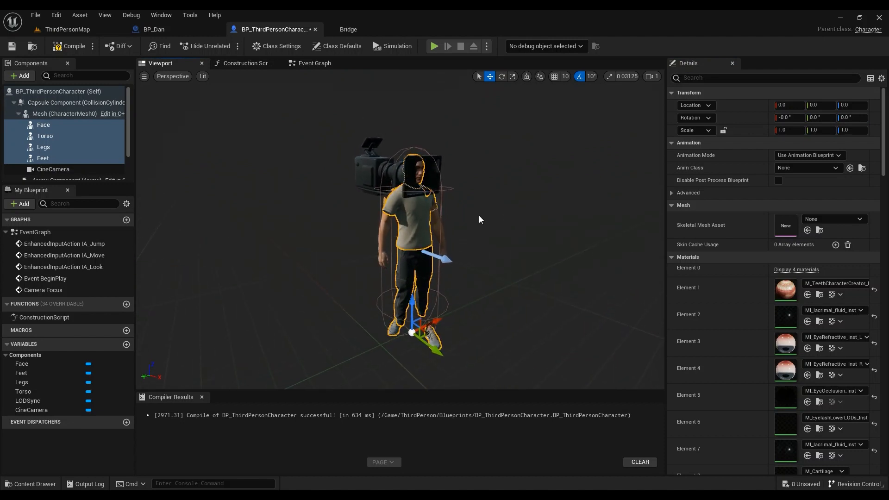
key(ctrl+z)
key(ctrl+z)
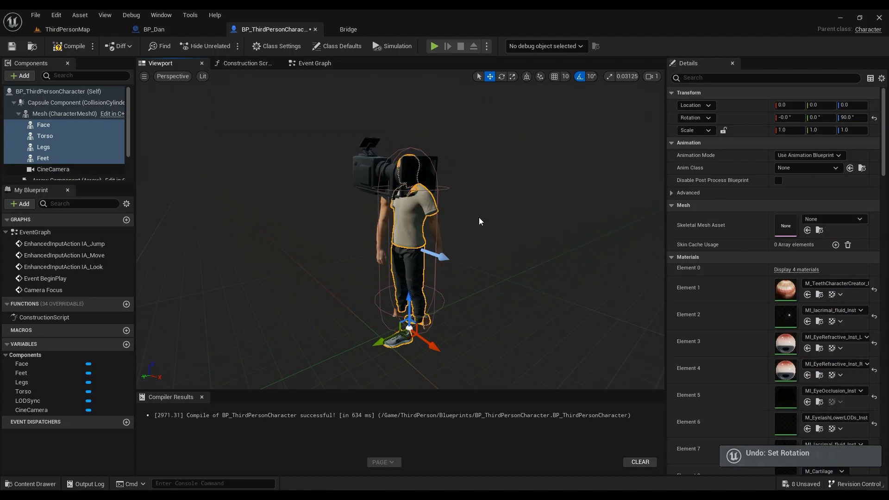
Step: Undo the pasting and parenting of the new body components and the removal of the original ones, and select the Legs component
key(ctrl+z)
key(ctrl+z)
key(ctrl+z)
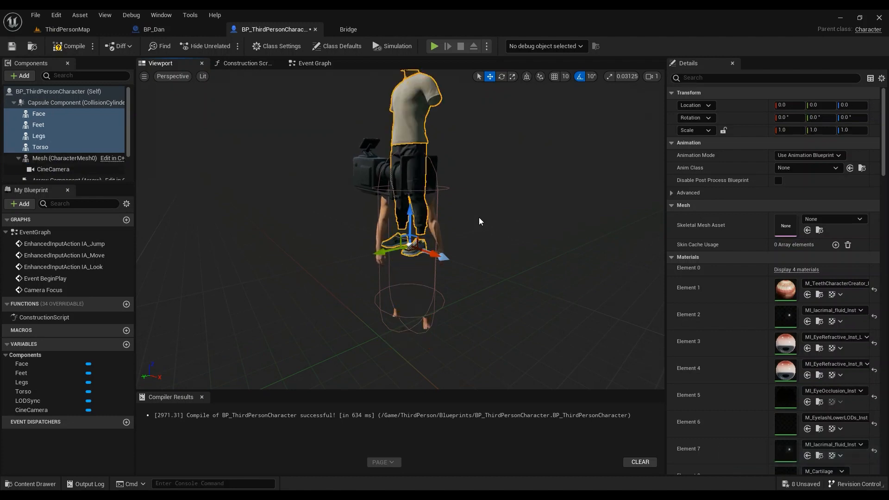
key(ctrl+z)
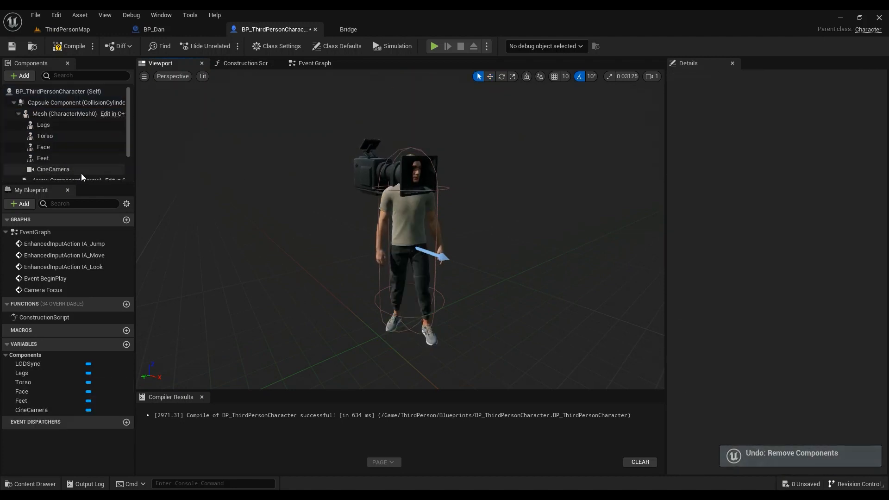
click(50, 126)
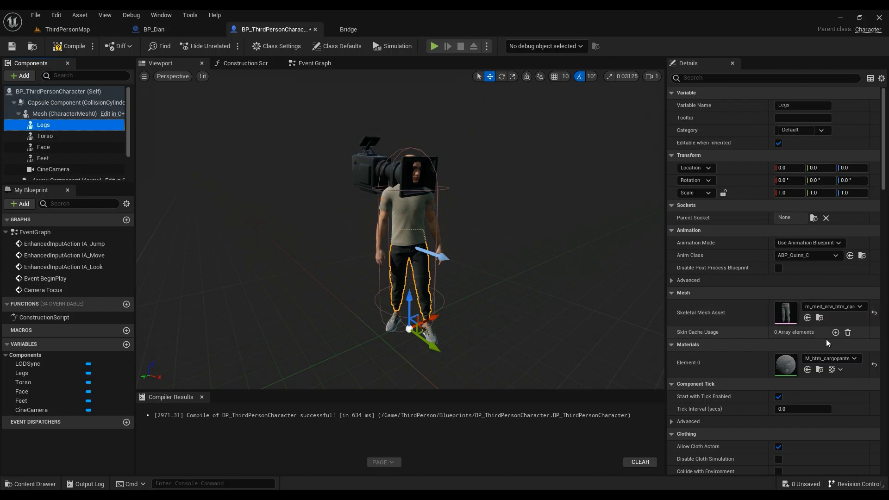
Step: Locate the skeletal mesh asset of BP_Dan's Torso component in the project content and look through its asset actions
click(177, 31)
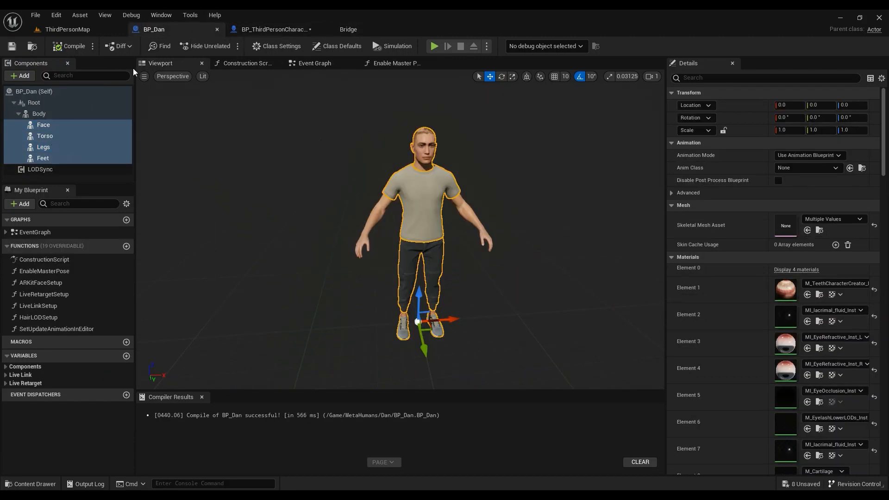
click(49, 137)
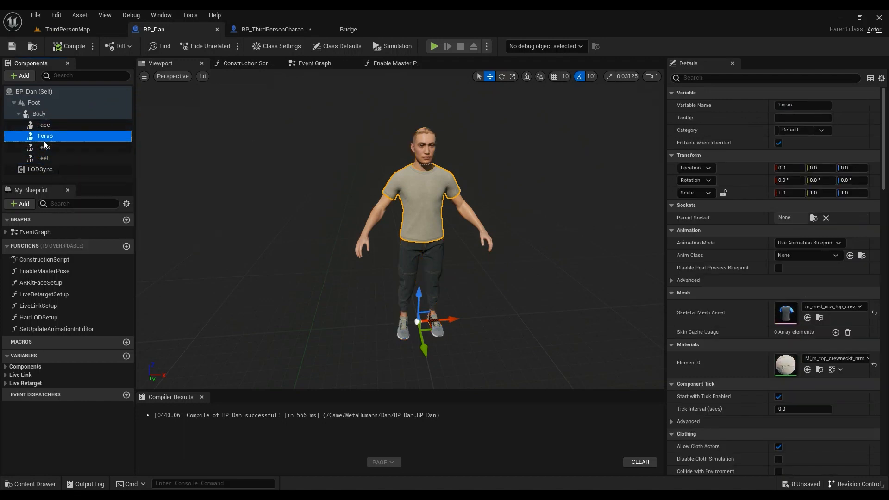
click(819, 319)
click(819, 319)
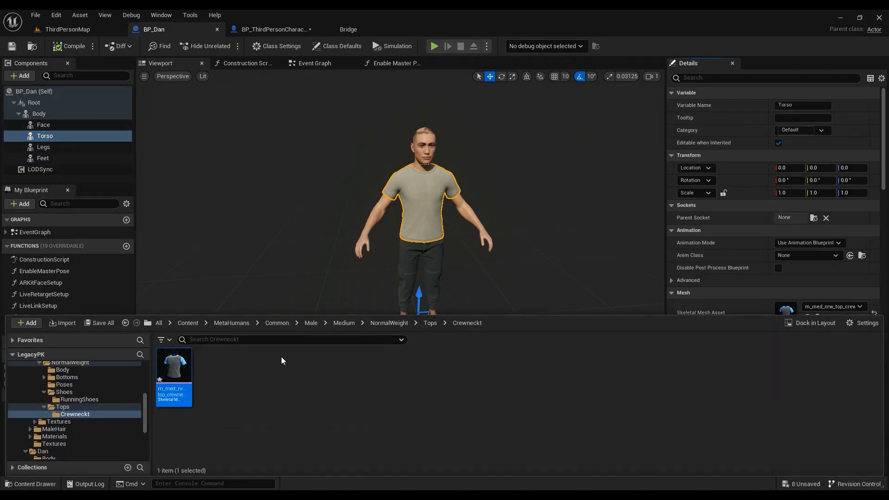
right_click(175, 369)
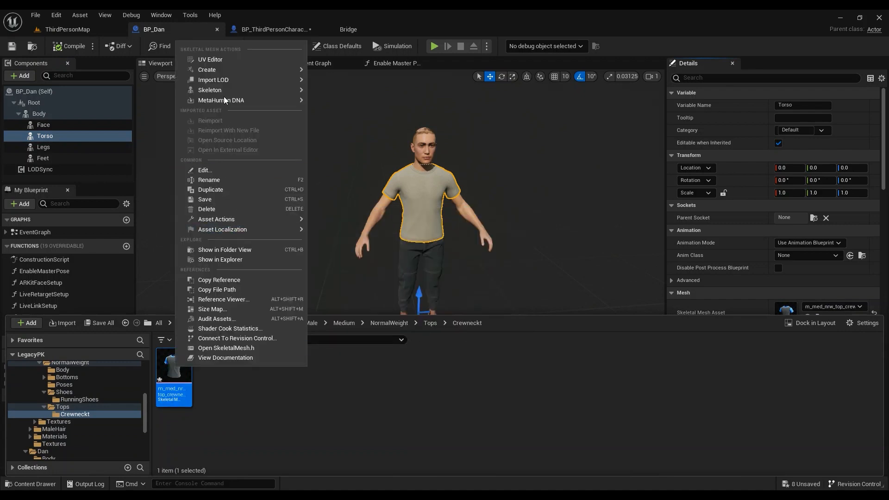
mouse_move(215, 93)
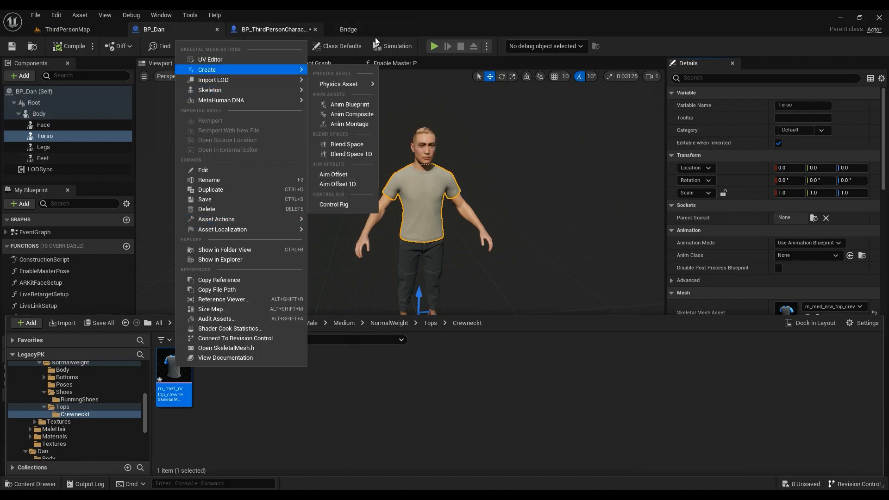
Step: Try assigning the crewneck top mesh to the Legs component in BP_ThirdPersonCharacter and undo the assignment
click(262, 30)
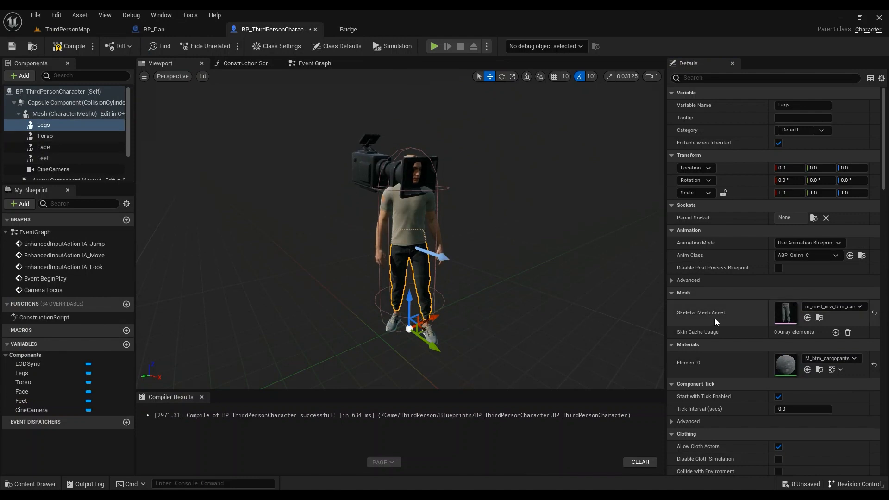
click(809, 319)
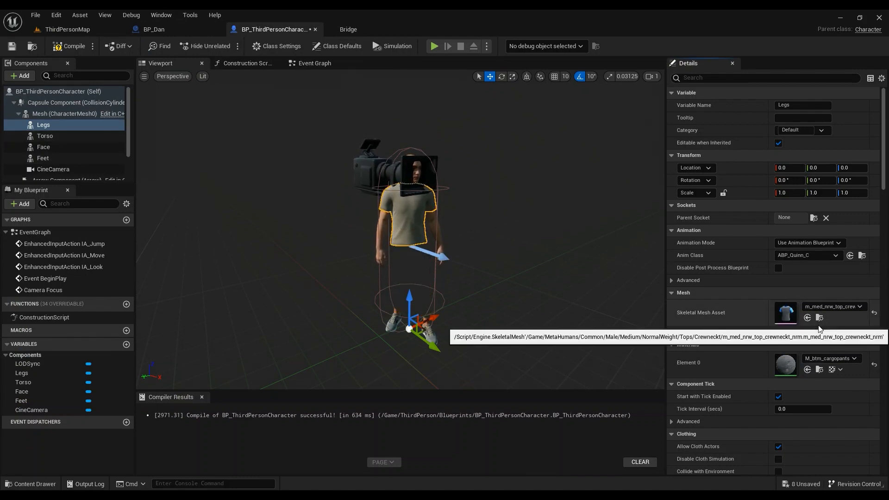
right_drag(520, 279, 506, 272)
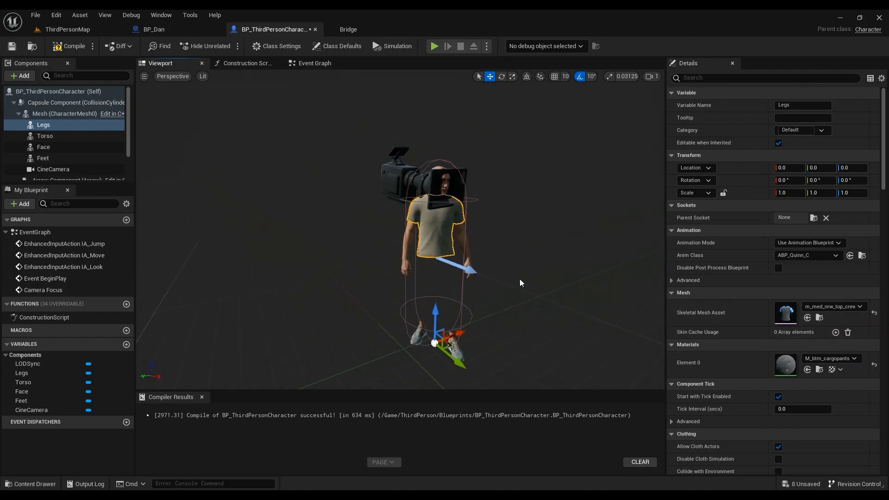
key(ctrl+z)
Step: Assign the skeletal mesh of BP_Dan's Legs component to the Legs component in BP_ThirdPersonCharacter
click(51, 135)
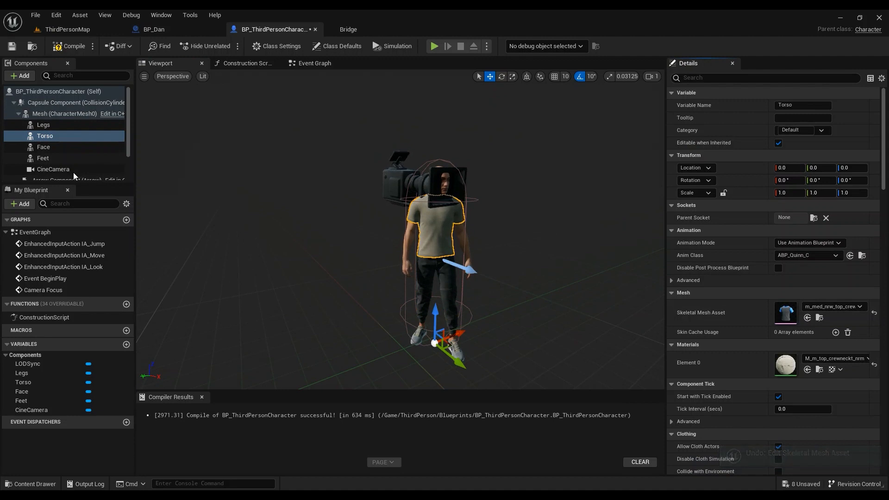
click(154, 29)
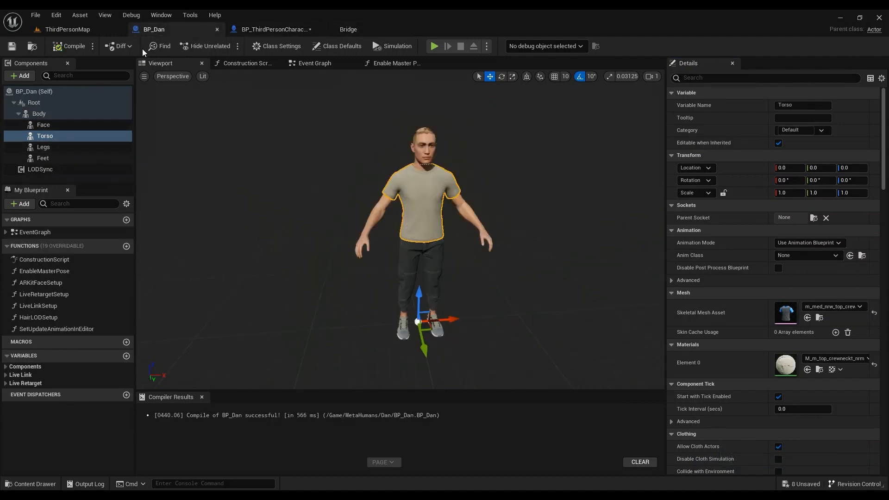
click(265, 30)
click(154, 30)
click(41, 148)
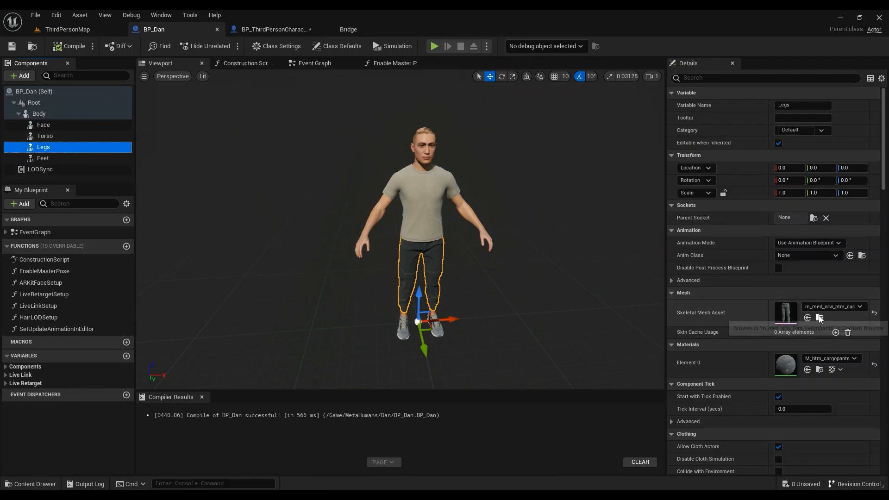
click(820, 318)
click(260, 30)
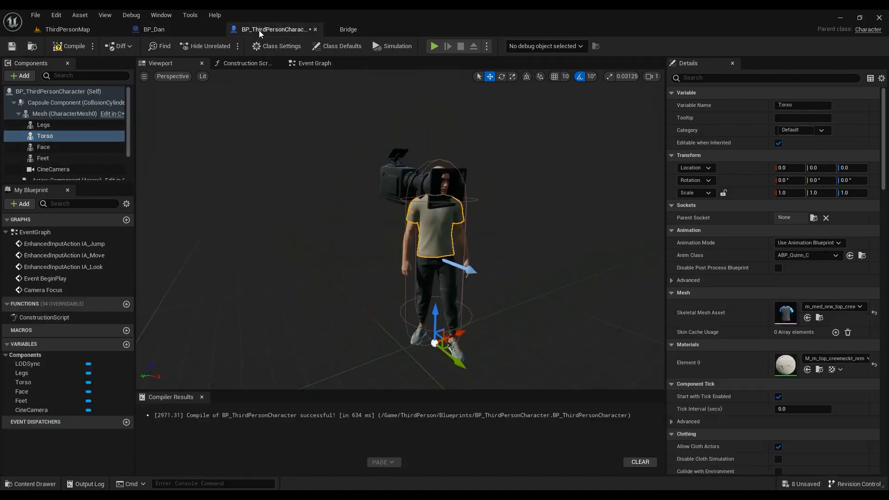
click(48, 125)
click(808, 318)
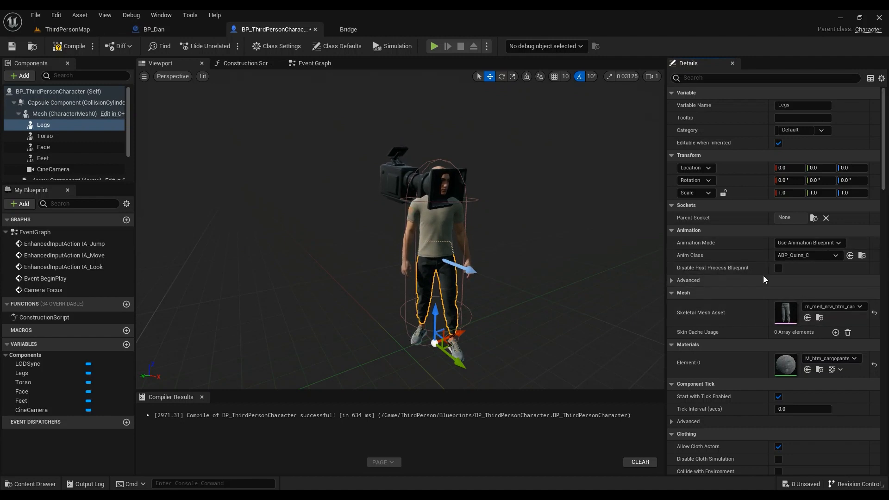
Step: Set the Legs component's Anim Class to ABP_Quinn and check the settings of the Face and Feet components
click(810, 258)
text(quin)
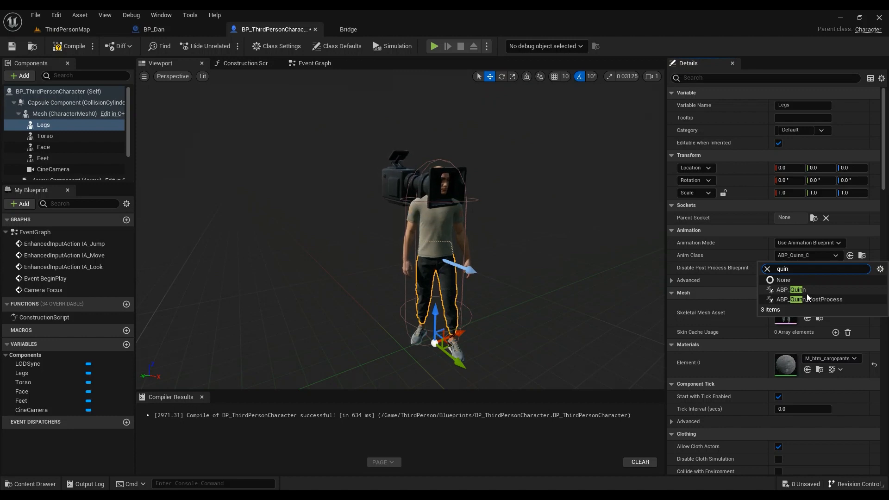
click(808, 291)
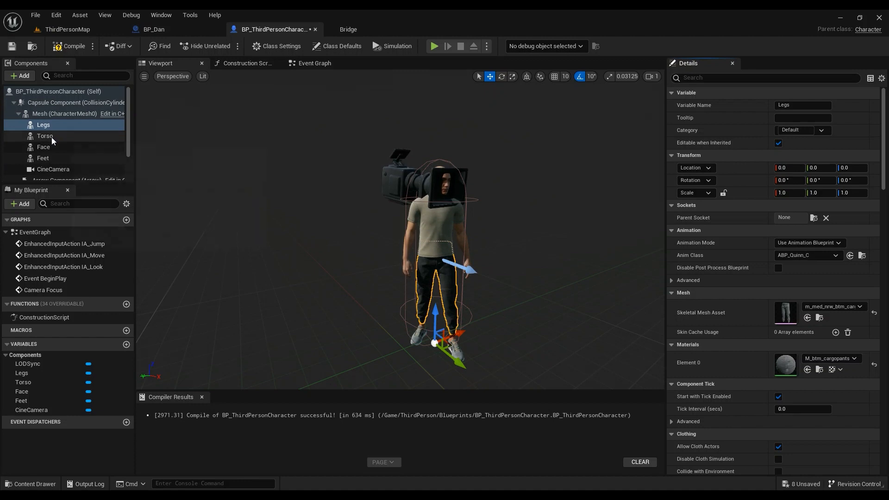
click(44, 147)
click(43, 159)
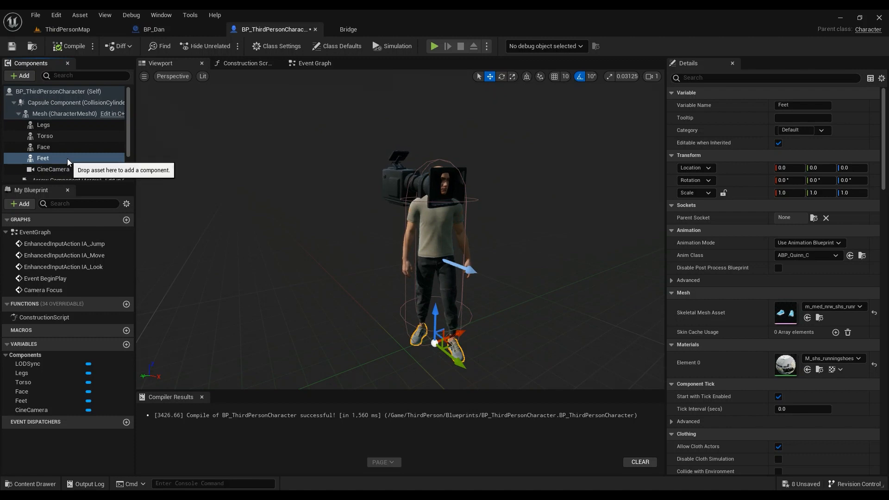
Step: Locate the Mesh component's Anim Class asset in the project content and open ABP_Manny from the same folder
scroll(68, 158, down, 2)
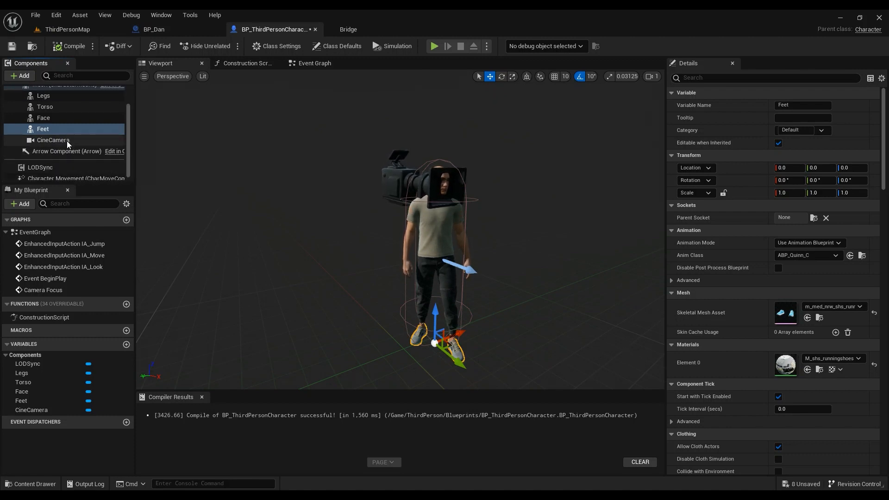
scroll(69, 142, up, 2)
click(56, 114)
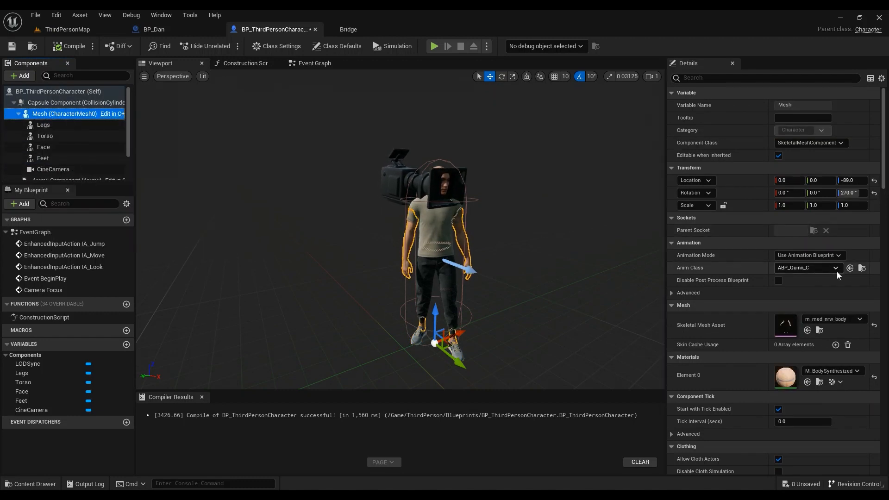
click(862, 268)
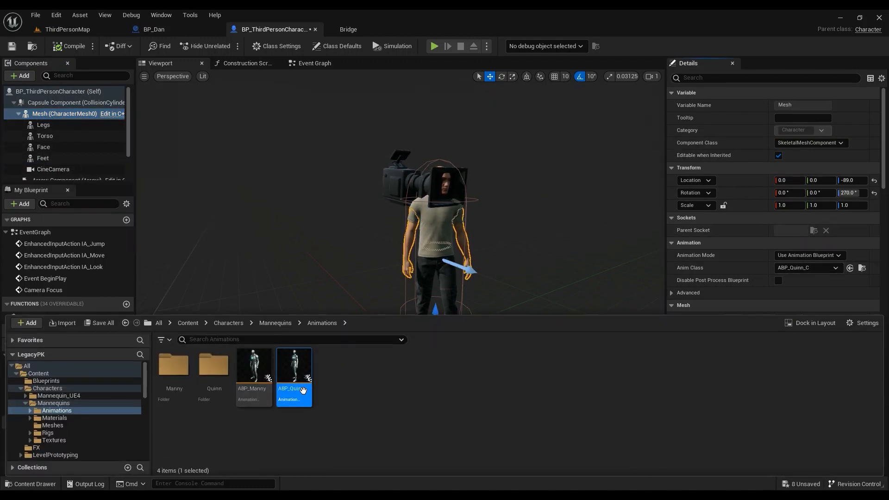
click(254, 373)
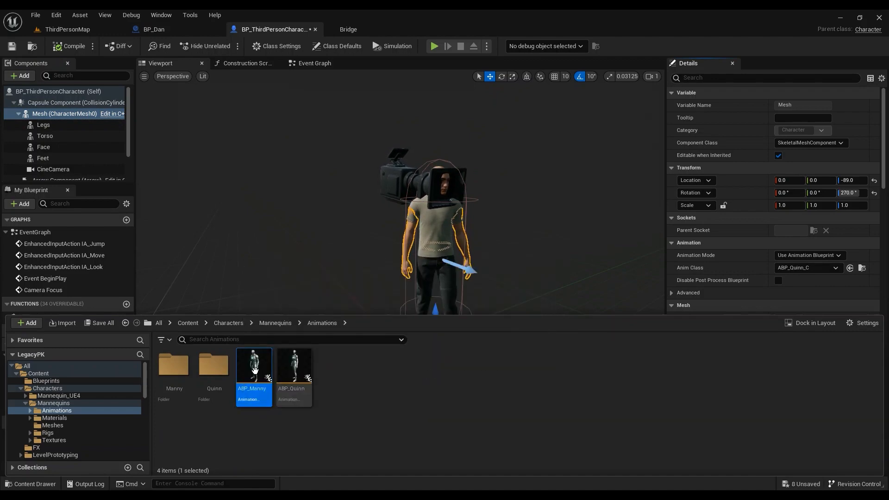
double_click(256, 371)
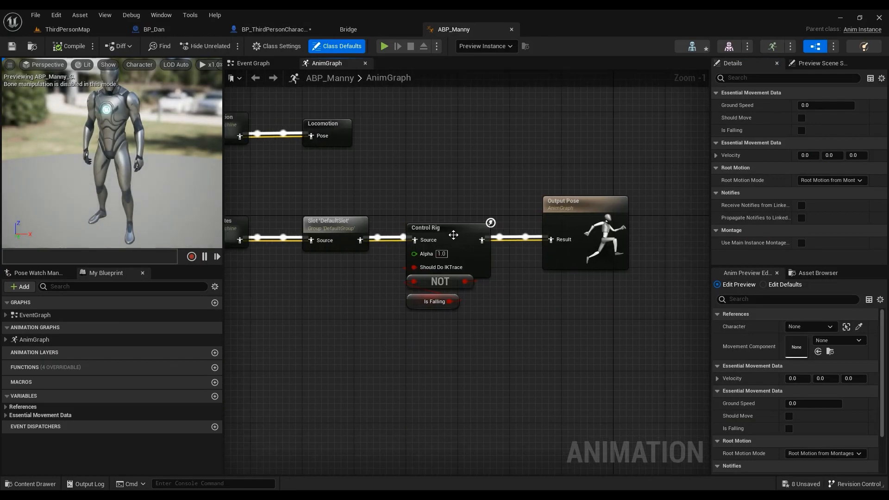
Step: Open the CR_Mannequin_BasicFootIK rig from the Control Rig node in ABP_Manny's AnimGraph and go to the Full Body IK node
click(484, 254)
double_click(484, 253)
scroll(445, 287, up, 6)
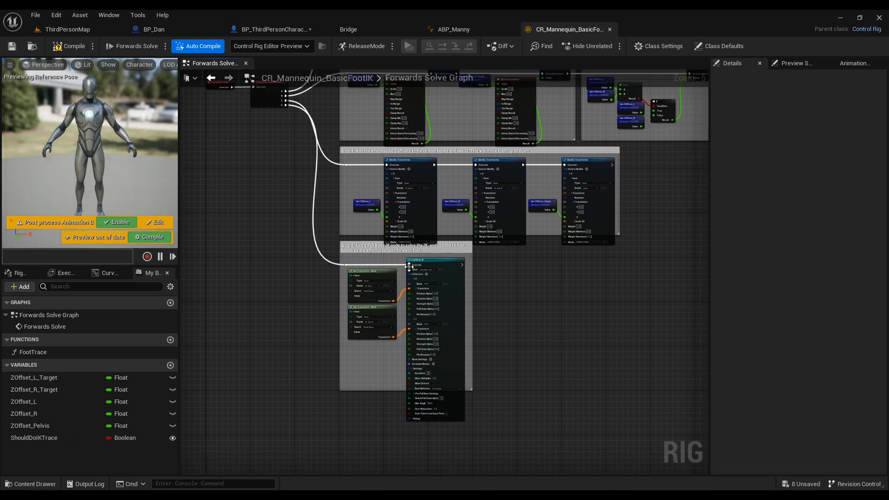
Step: Set the Full Body IK node's Root to animation_root, then compile and save the control rig
click(457, 275)
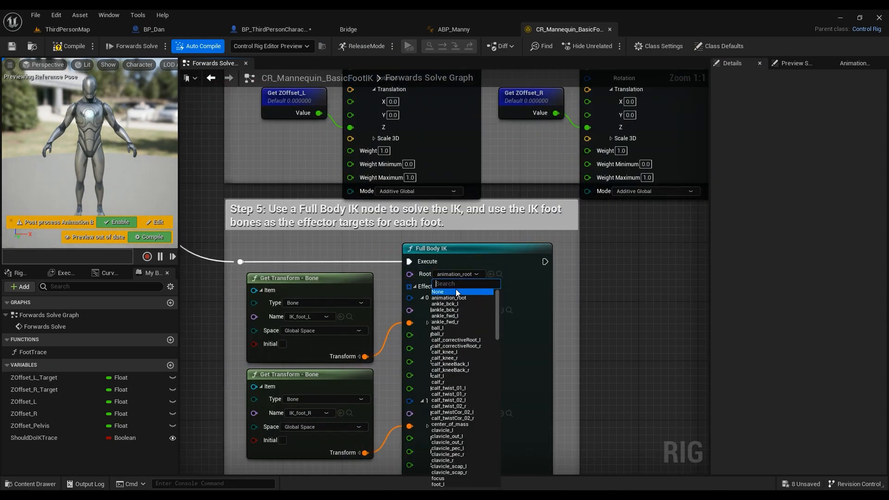
text(pel)
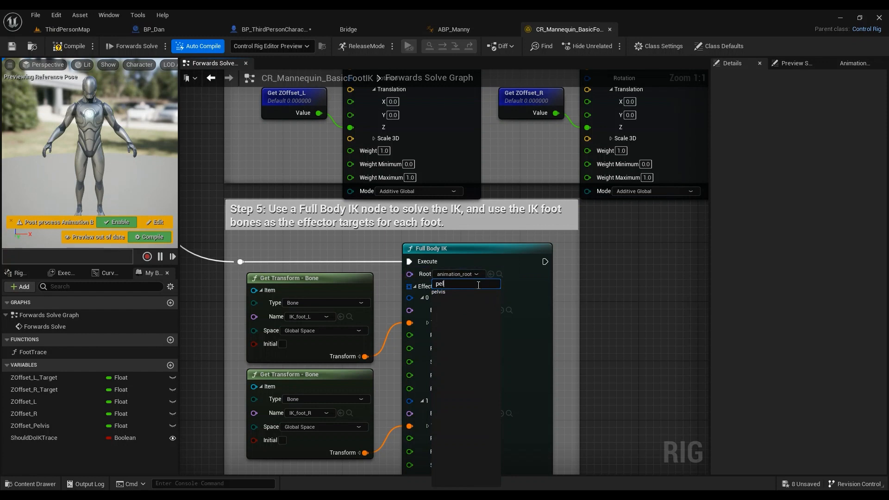
key(BackSpace)
key(BackSpace)
key(BackSpace)
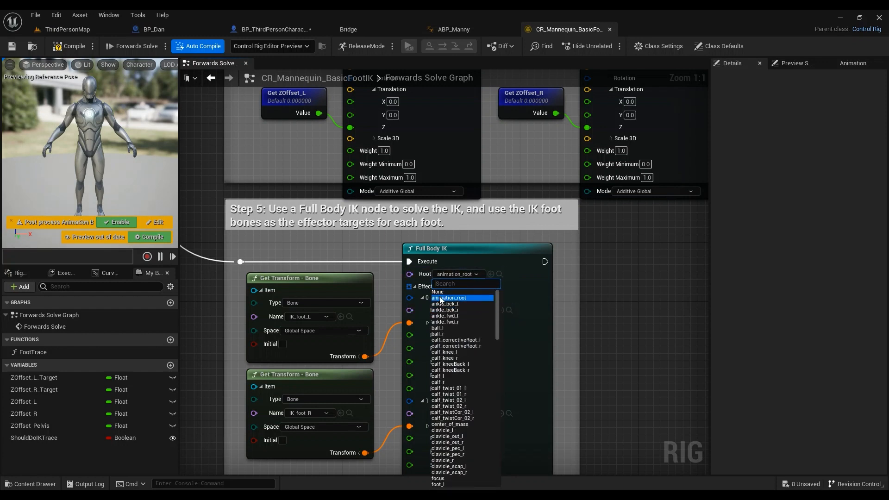
click(457, 298)
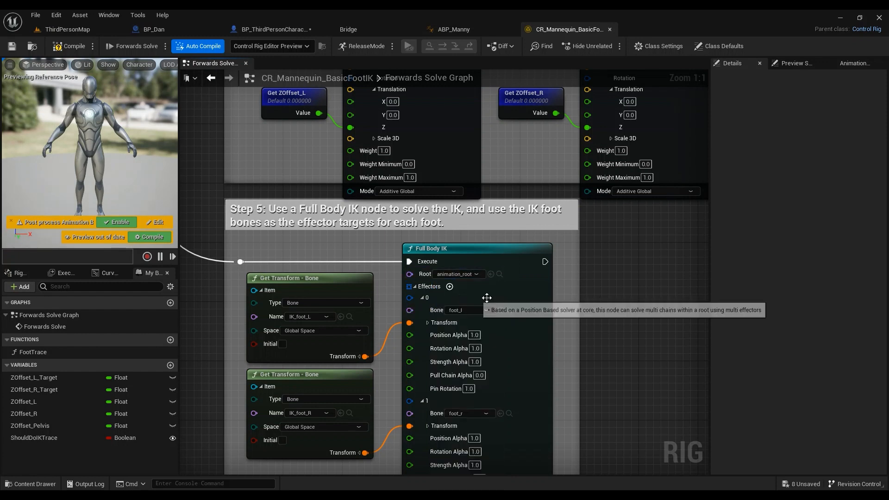
click(66, 49)
key(ctrl+s)
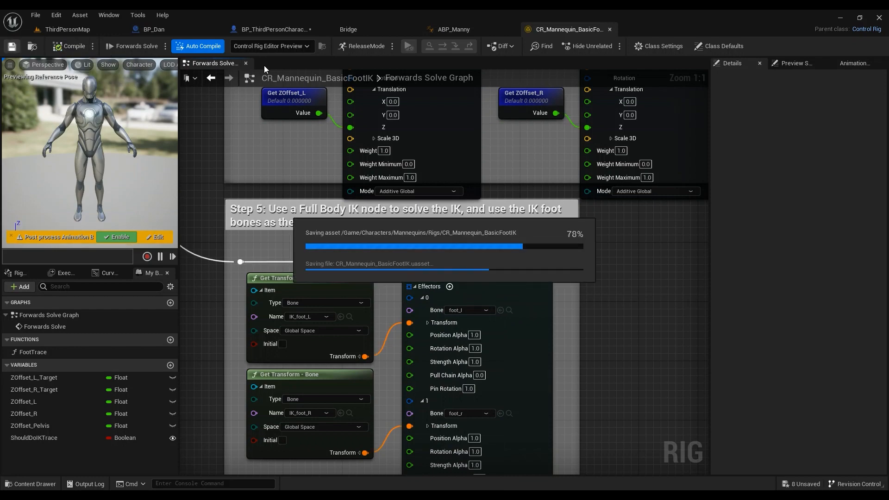
Step: Disconnect the Execute input of the Full Body IK node in the Step 5 section and return to the BP_Dan blueprint
right_drag(319, 233, 486, 243)
scroll(407, 171, down, 3)
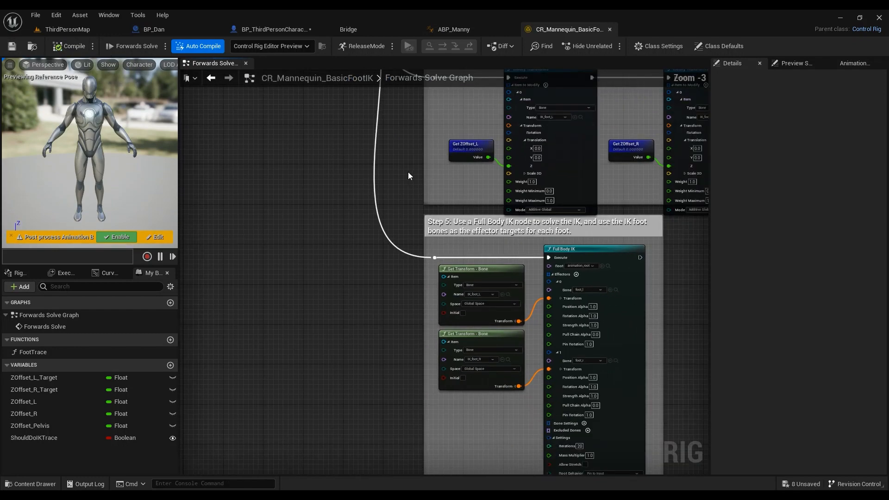
right_drag(408, 175, 379, 273)
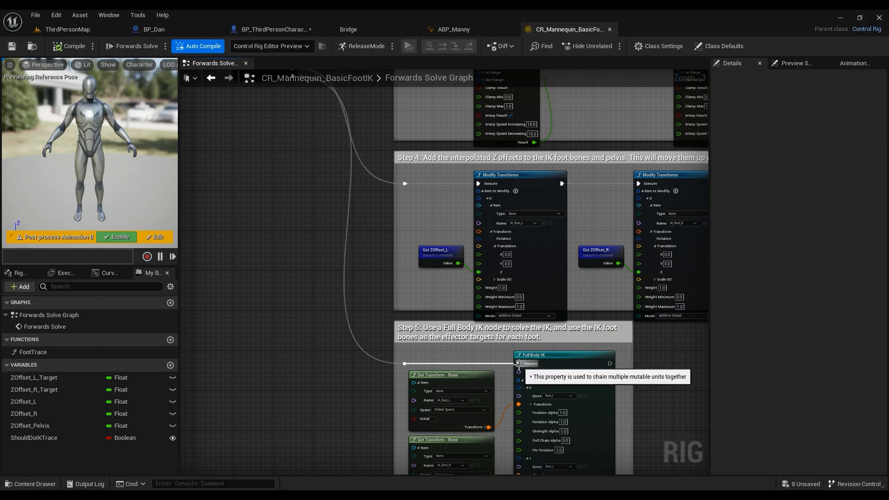
alt+click(519, 363)
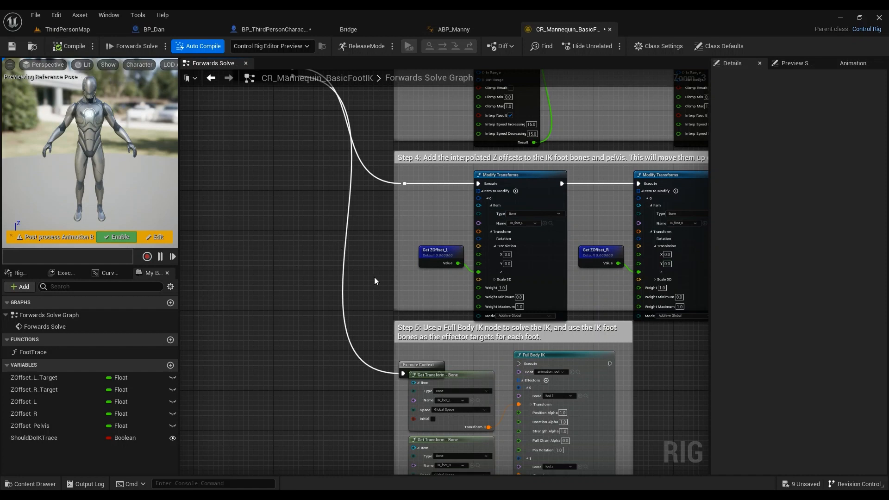
drag(429, 367, 429, 351)
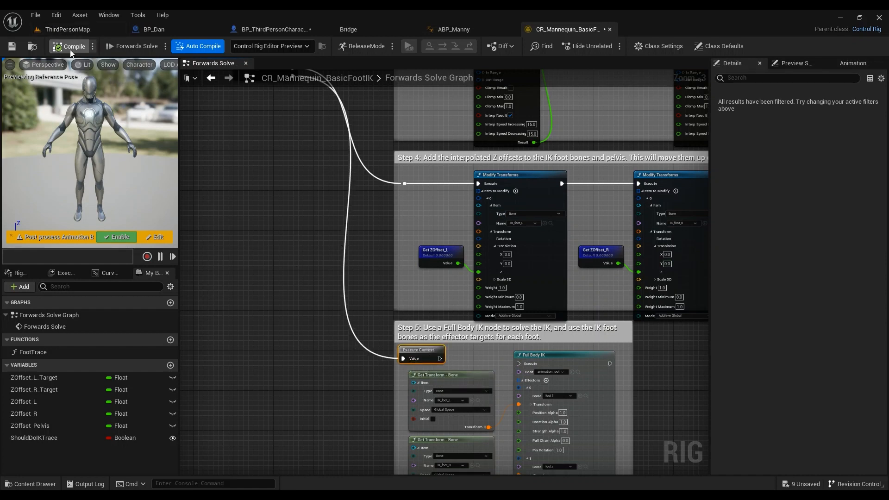
click(152, 29)
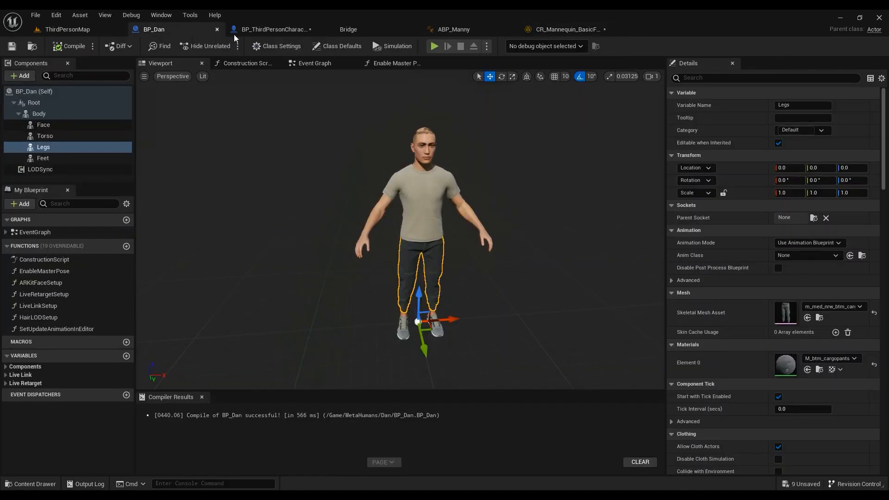
Step: Compare BP_Dan's Legs and LODSync components with the component list of BP_ThirdPersonCharacter
click(262, 30)
click(202, 30)
click(43, 147)
click(50, 169)
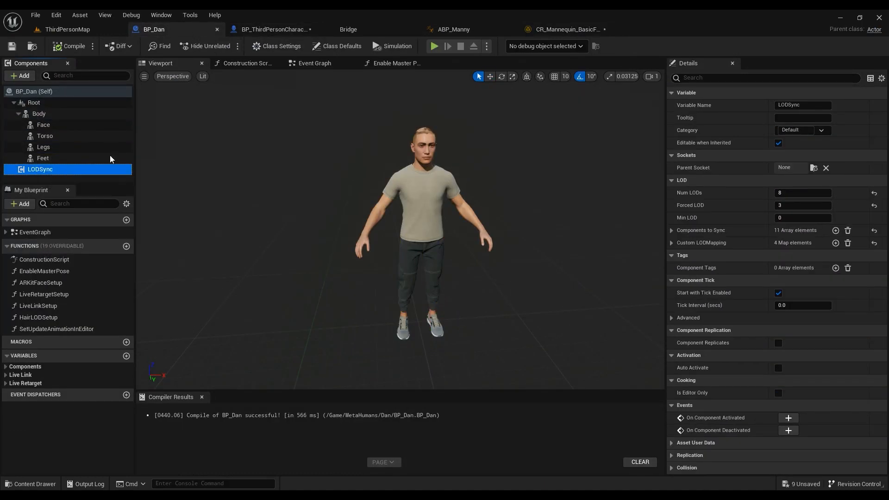
click(273, 30)
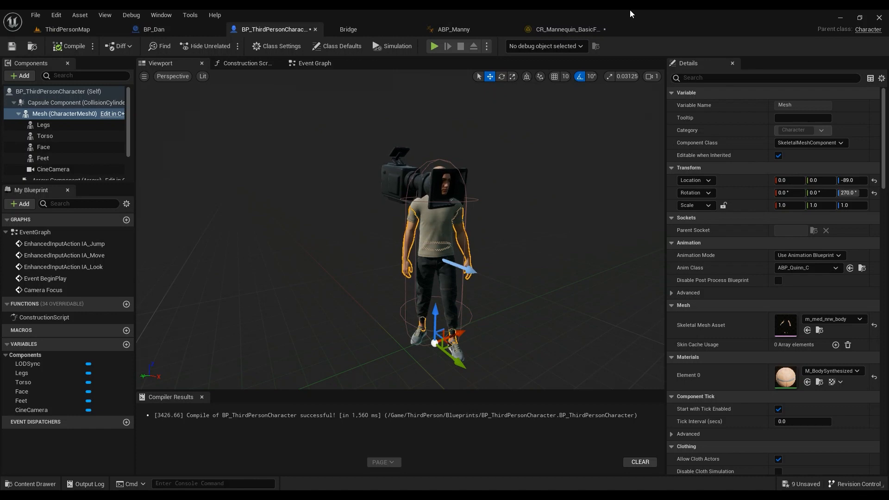
Step: Paste a copy of BP_Dan's LODSync component into BP_ThirdPersonCharacter and delete the pasted duplicate
click(178, 32)
click(46, 157)
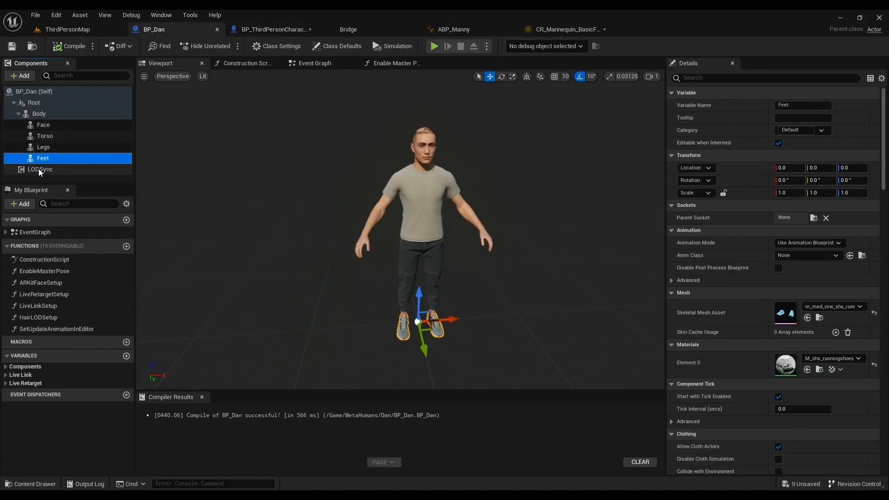
click(42, 170)
right_click(38, 171)
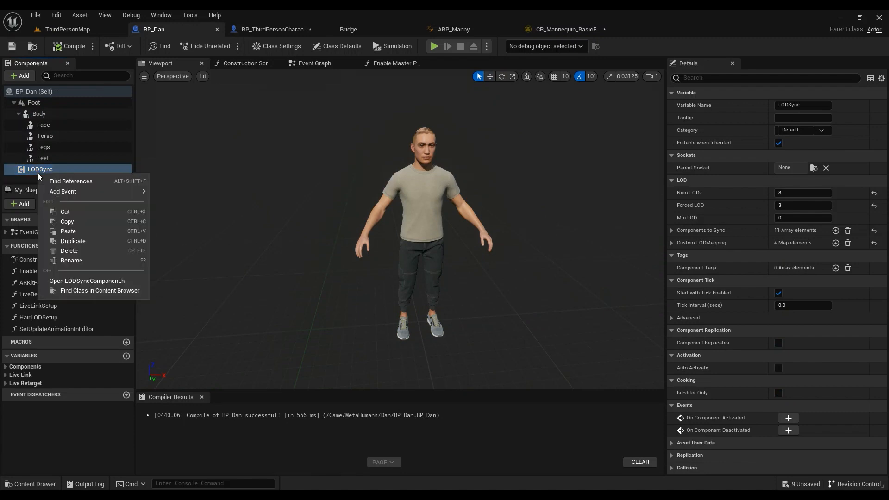
click(65, 224)
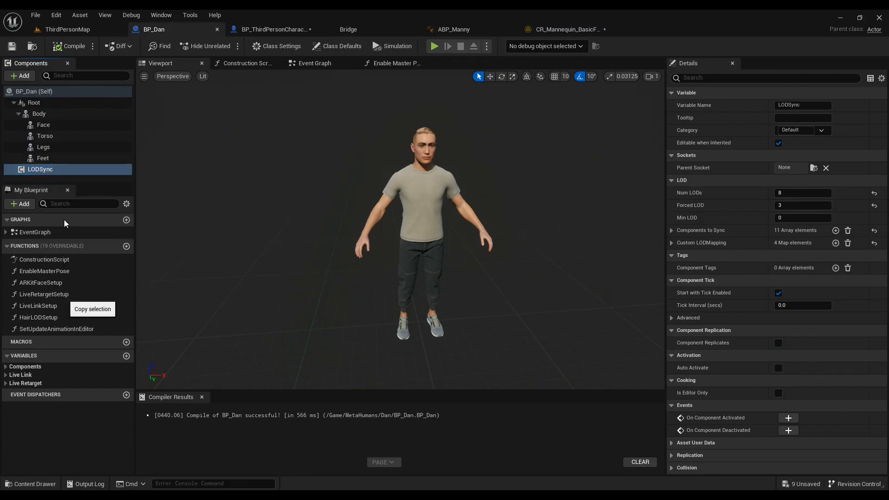
click(269, 30)
scroll(57, 160, down, 3)
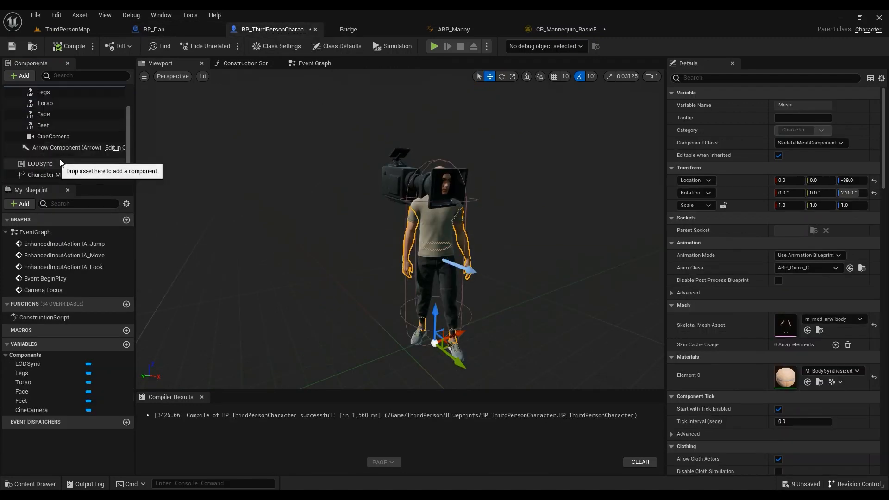
scroll(122, 118, up, 3)
scroll(122, 117, down, 3)
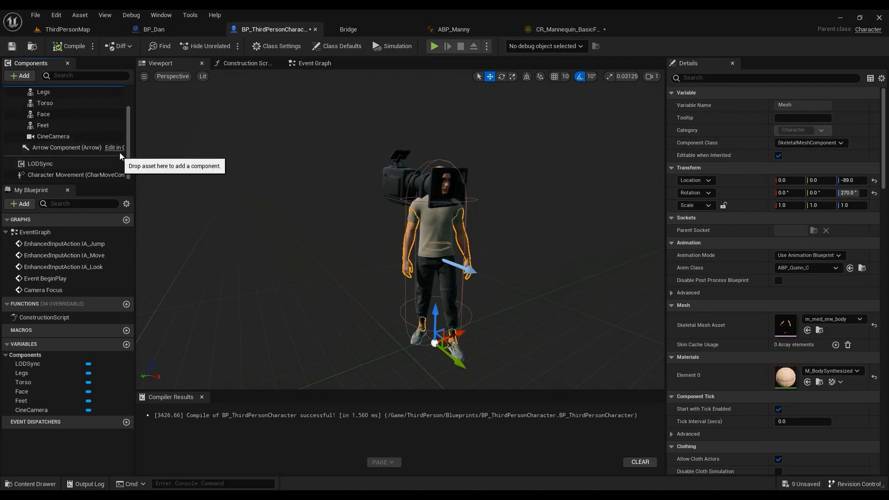
key(ctrl+v)
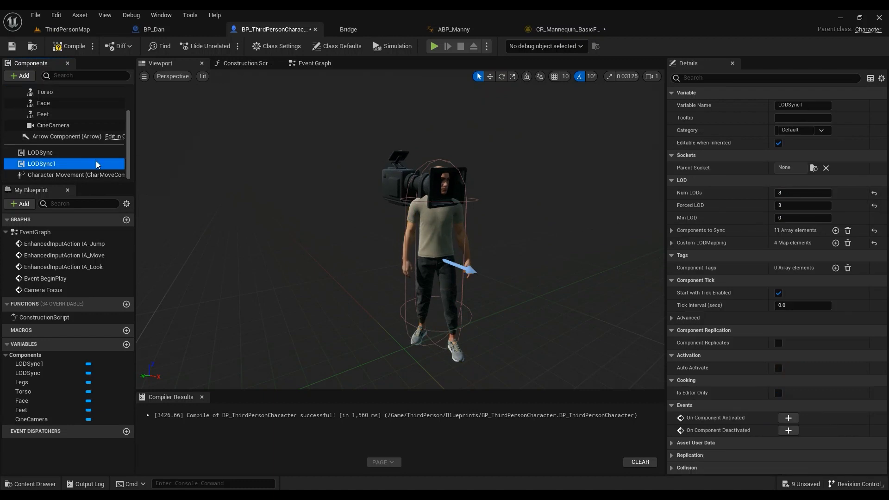
key(Delete)
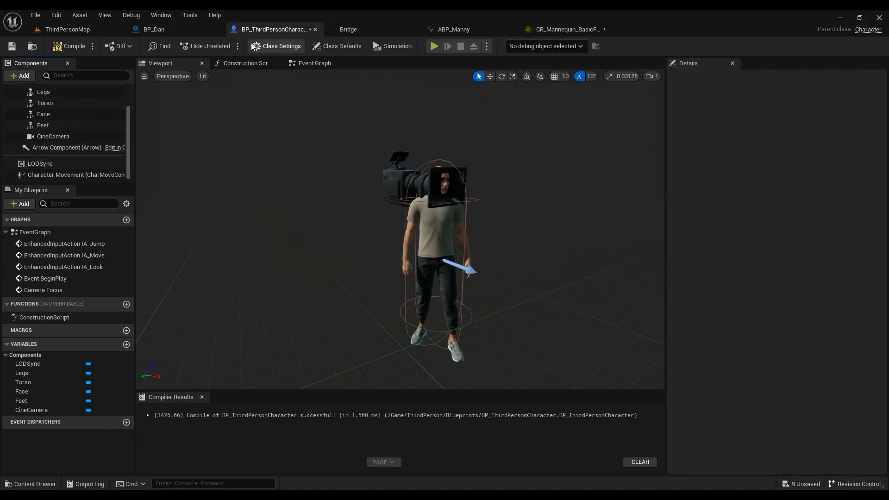
Step: Compile BP_ThirdPersonCharacter and compare its component hierarchy with the one in BP_Dan
click(70, 46)
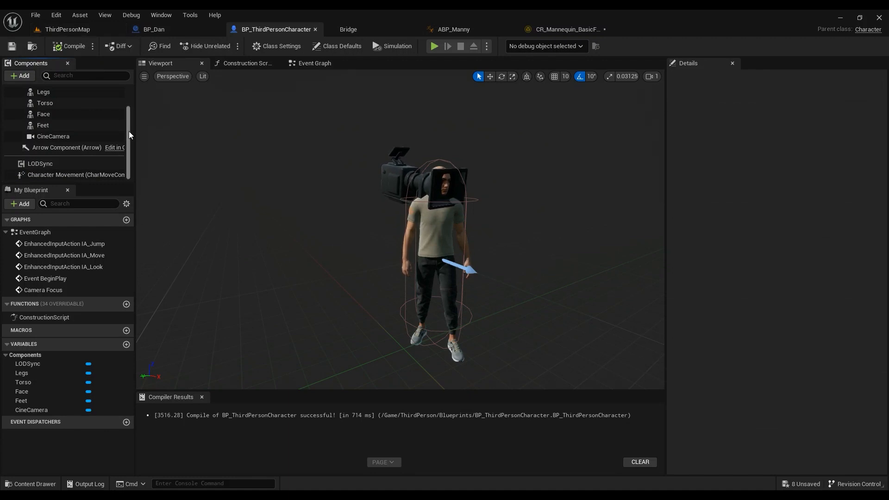
drag(129, 131, 133, 99)
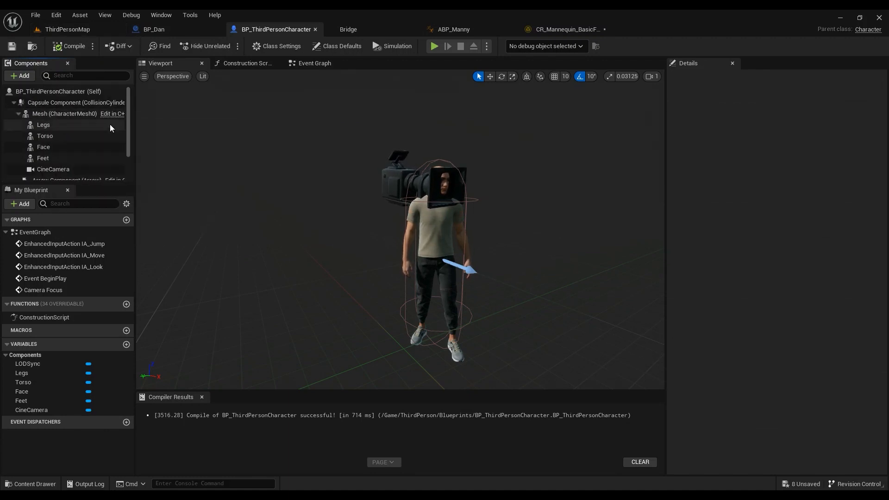
click(180, 33)
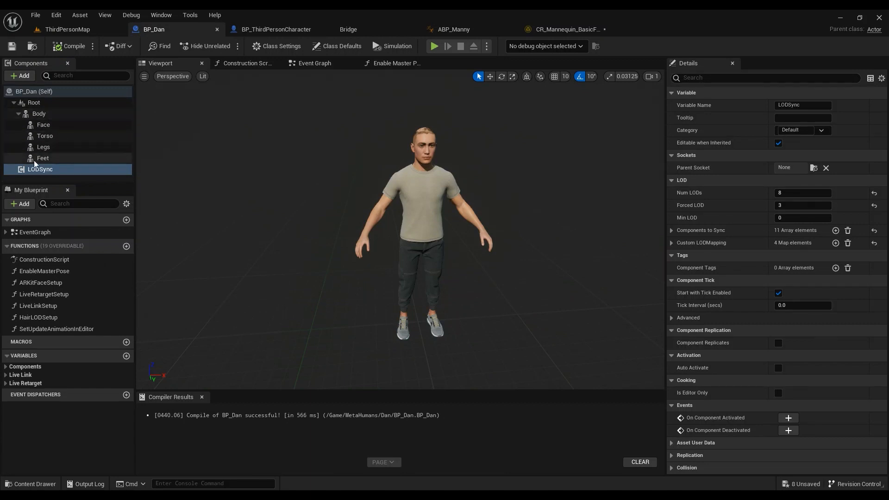
click(275, 31)
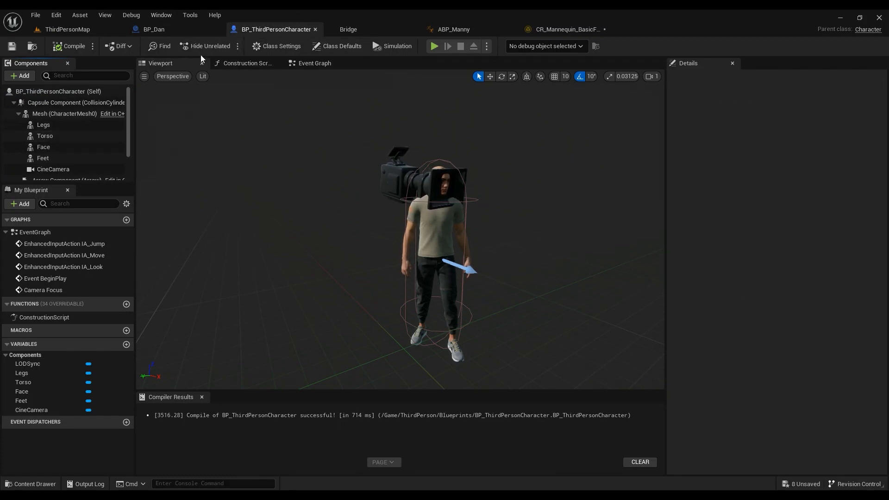
click(172, 31)
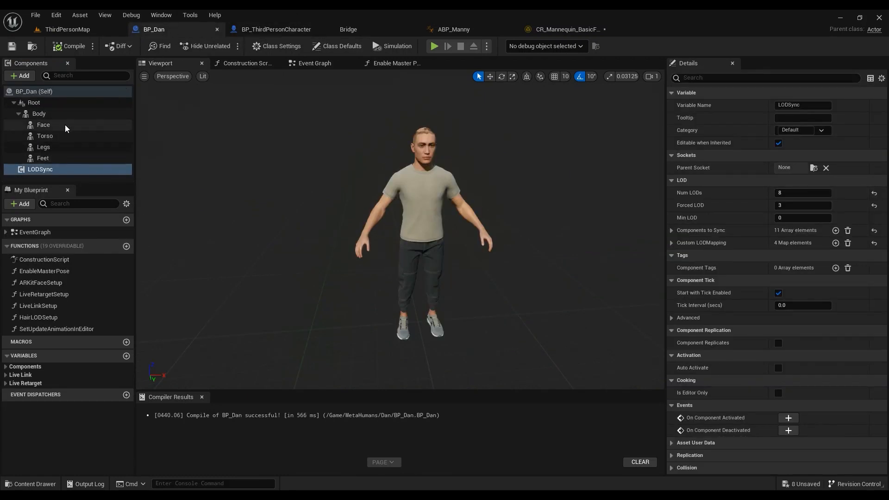
click(297, 29)
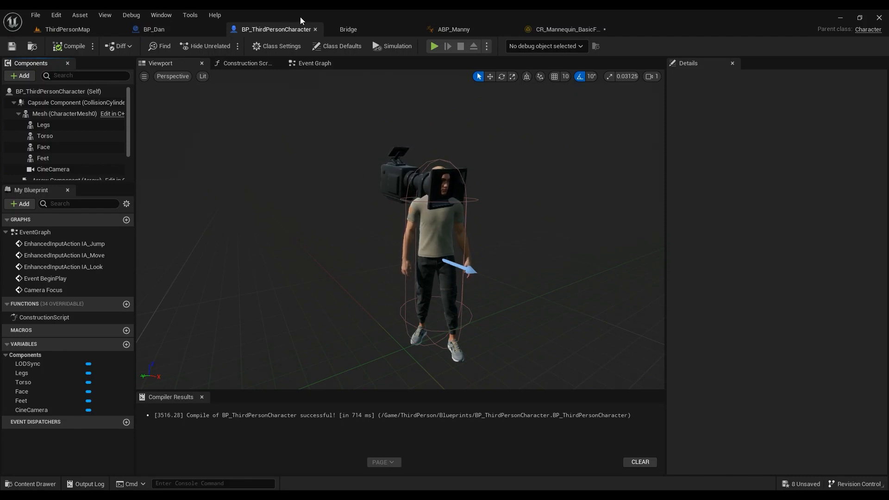
click(154, 29)
Step: Play ThirdPersonMap in the editor and walk the character forward through the level to test its body and movement
click(81, 29)
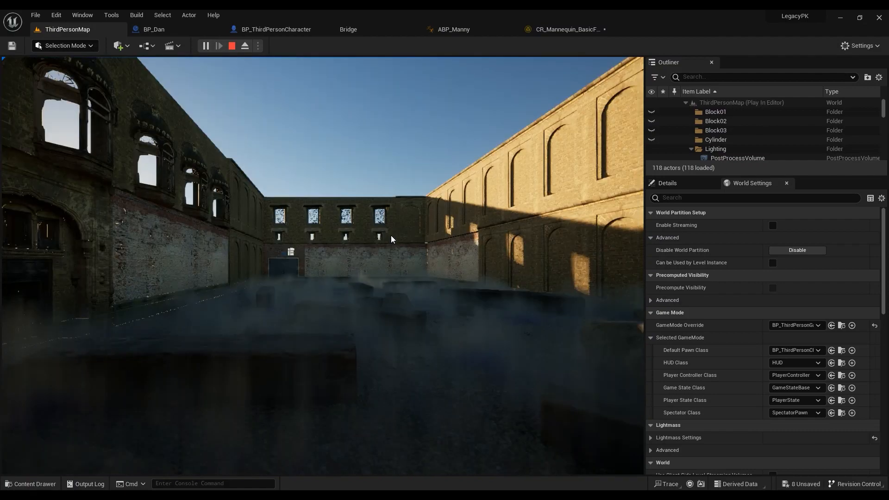
click(393, 239)
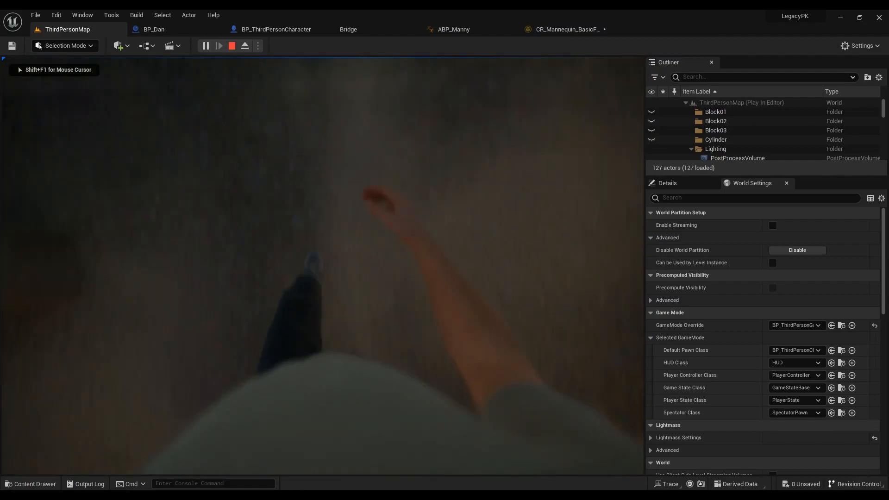
key(w)
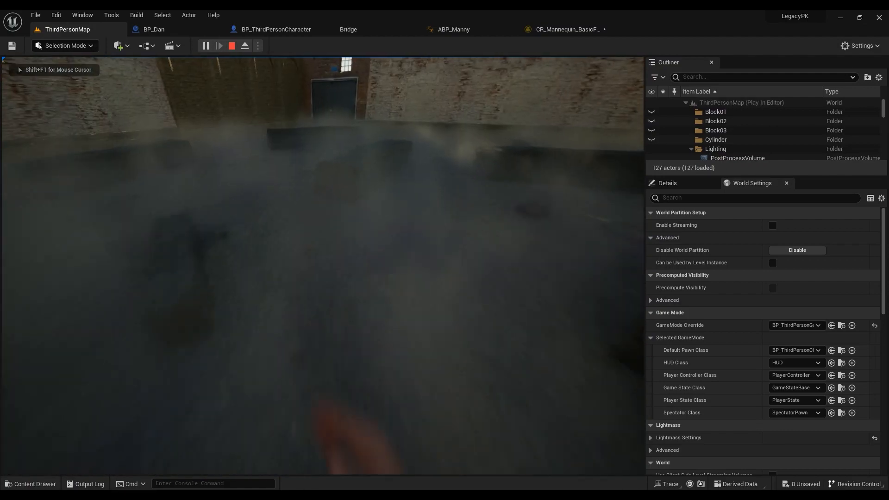
key(w)
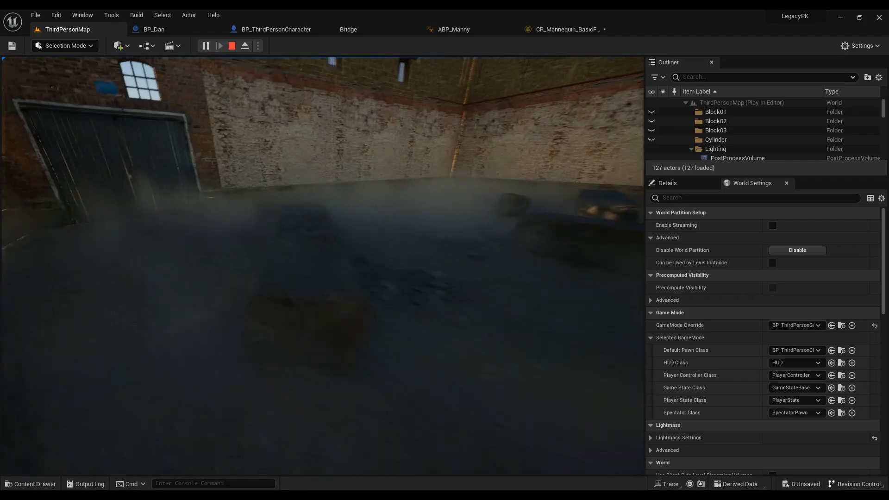
key(w)
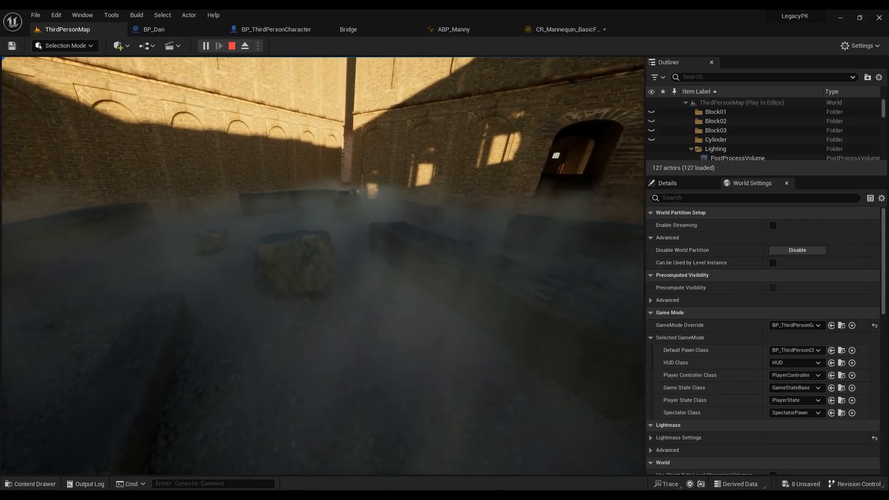